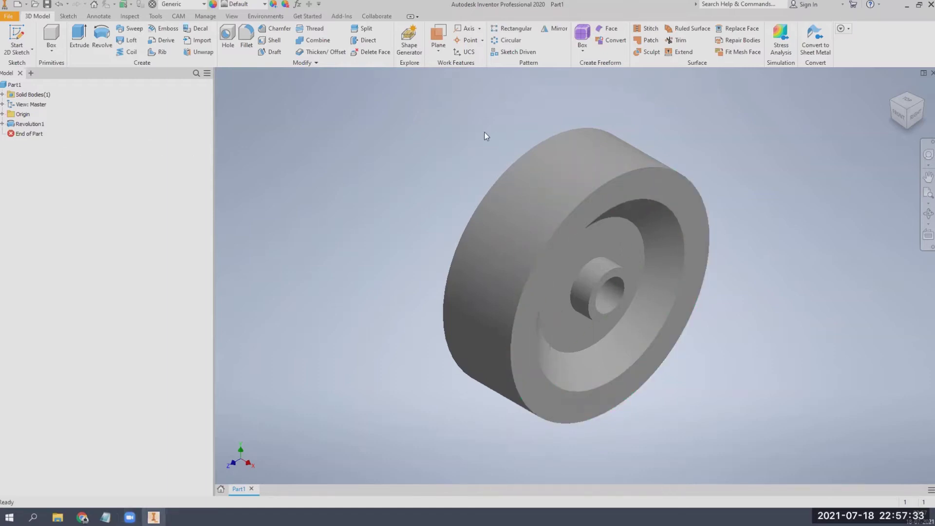
- Examine the wheel's revolve feature and the sketch profile it is built from
{"action": "left_click", "coordinate": [36, 126]}
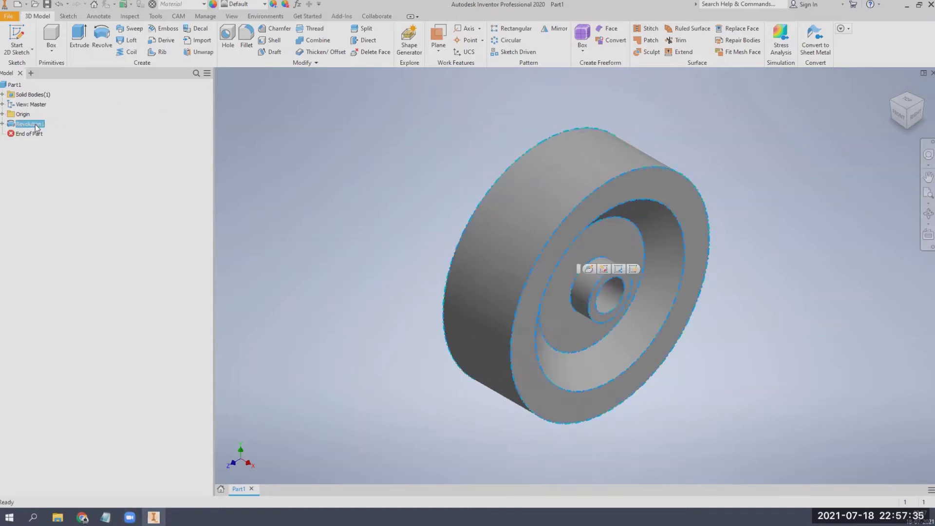
{"action": "left_click", "coordinate": [2, 123]}
{"action": "left_click", "coordinate": [402, 221]}
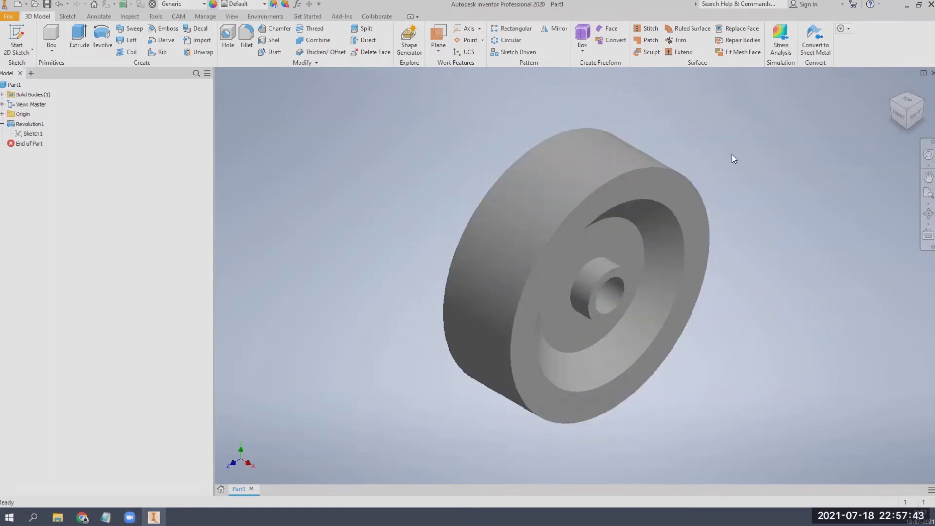
{"action": "left_click", "coordinate": [39, 124]}
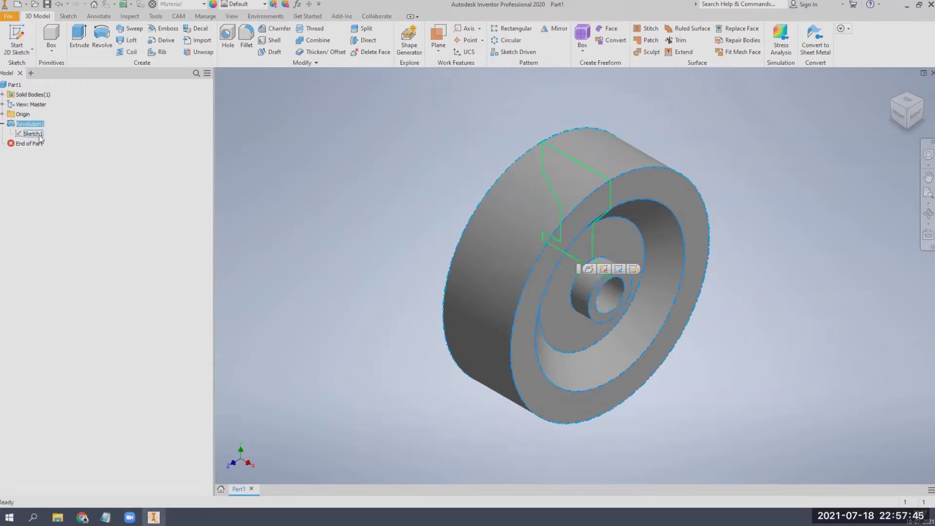
{"action": "left_click", "coordinate": [33, 133]}
{"action": "left_click", "coordinate": [332, 156]}
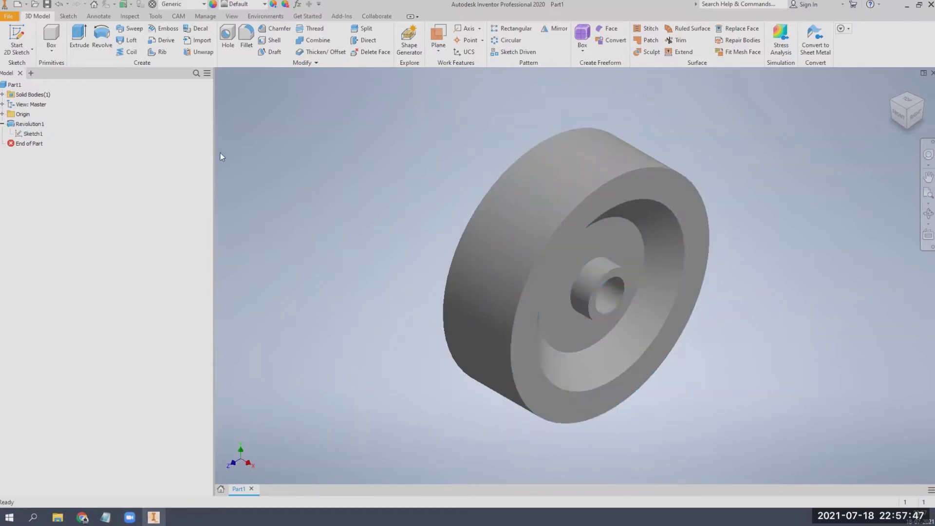
{"action": "left_click", "coordinate": [2, 124]}
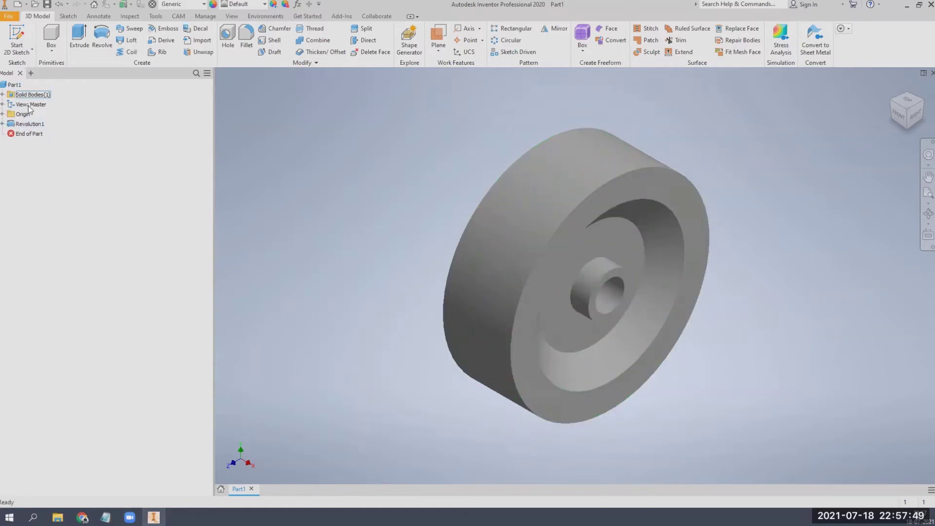
{"action": "left_click", "coordinate": [32, 125]}
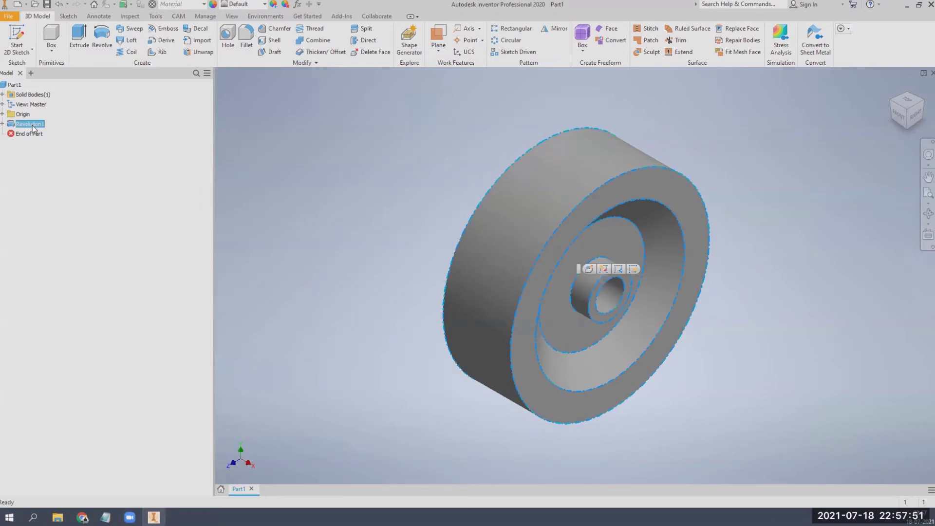
{"action": "left_click", "coordinate": [2, 124]}
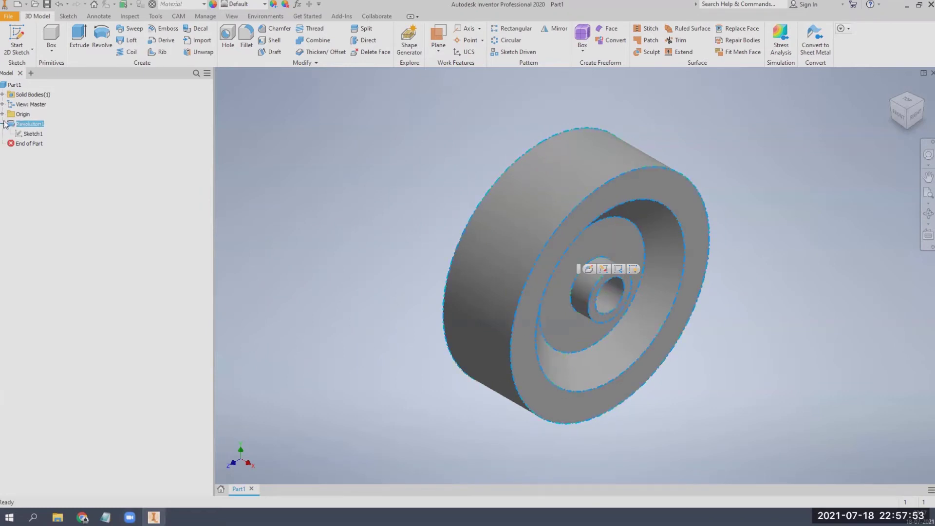
{"action": "left_click", "coordinate": [27, 134]}
{"action": "left_click", "coordinate": [27, 135]}
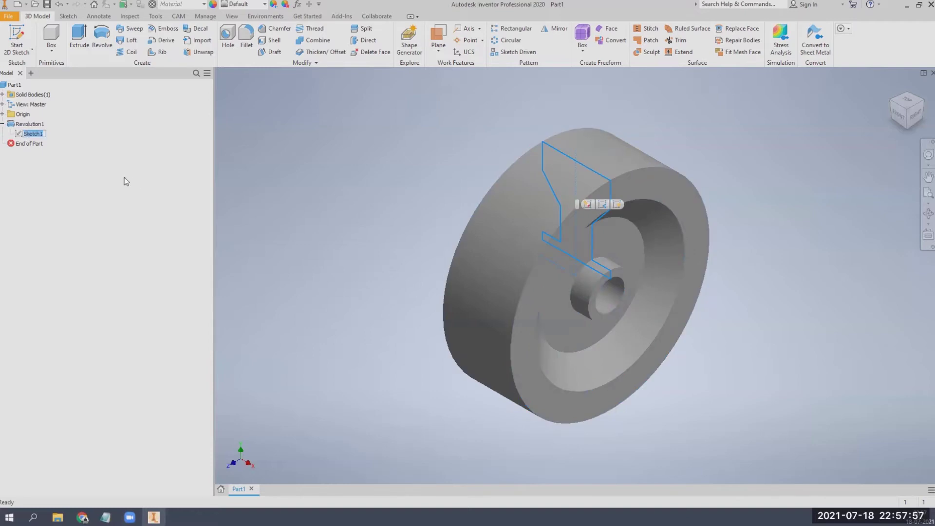
- Add a rectangle about 0.73 cm wide and 0.87 cm deep to the wheel's profile sketch, starting on the outer edge right of the centreline
{"action": "double_click", "coordinate": [40, 133]}
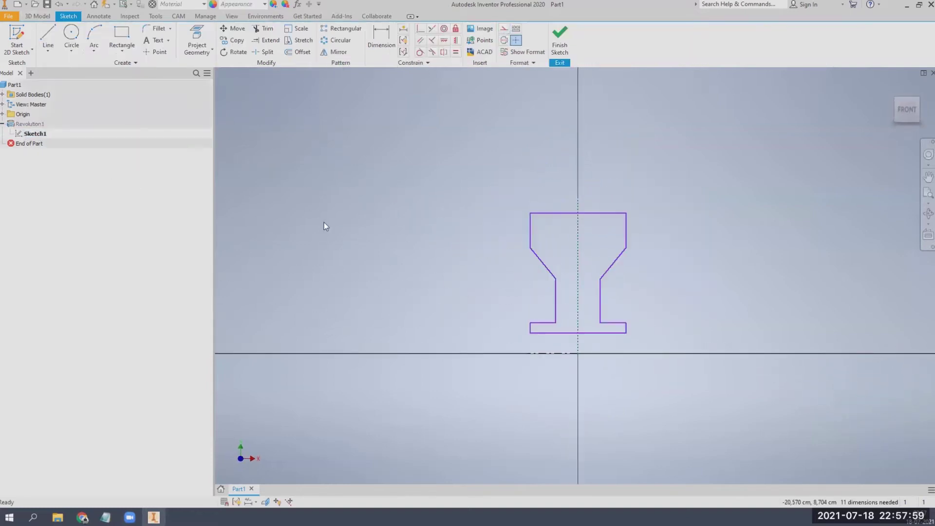
{"action": "scroll", "coordinate": [625, 239], "scroll_direction": "up", "scroll_amount": 3}
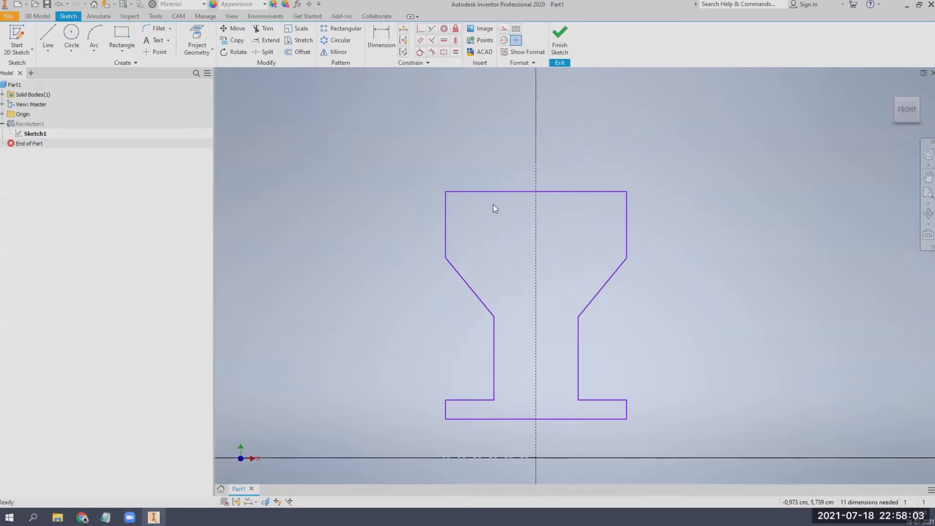
{"action": "left_click", "coordinate": [117, 49]}
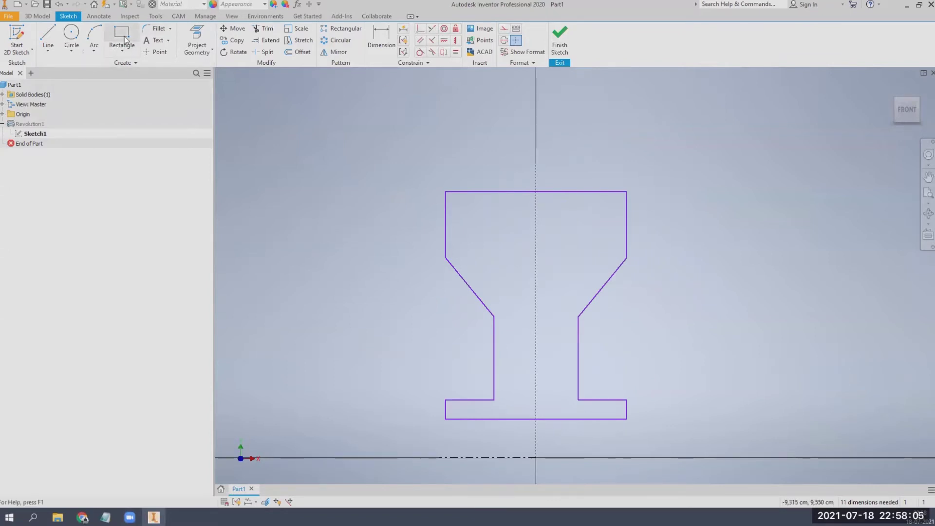
{"action": "left_click", "coordinate": [560, 191]}
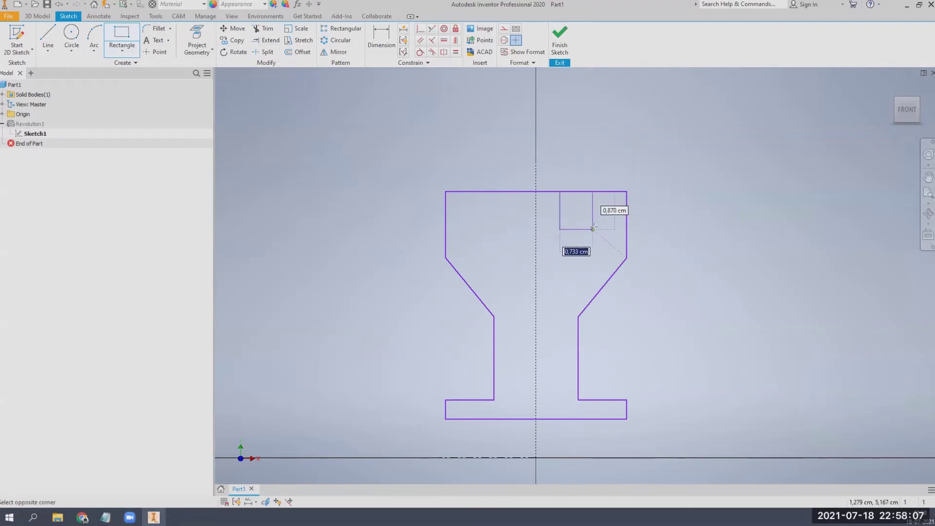
{"action": "left_click", "coordinate": [592, 229]}
{"action": "key", "text": "Escape"}
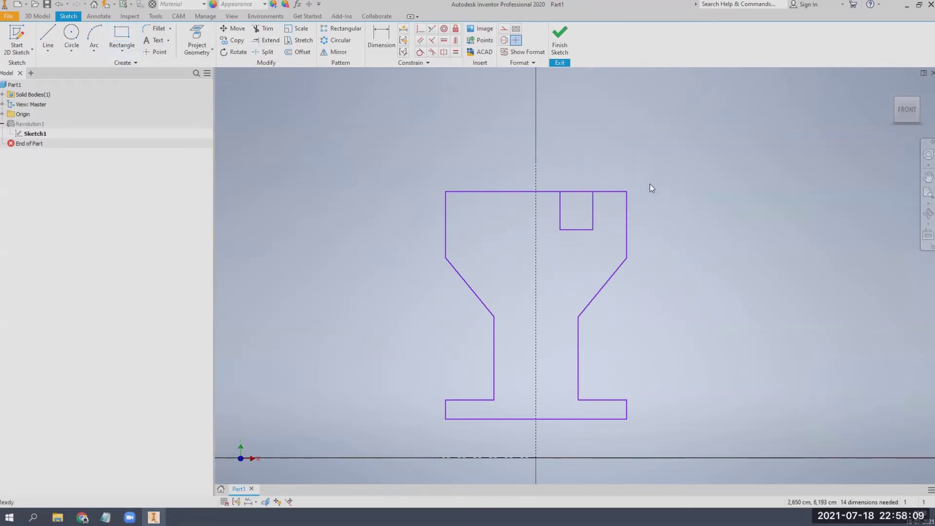
{"action": "left_click", "coordinate": [560, 38]}
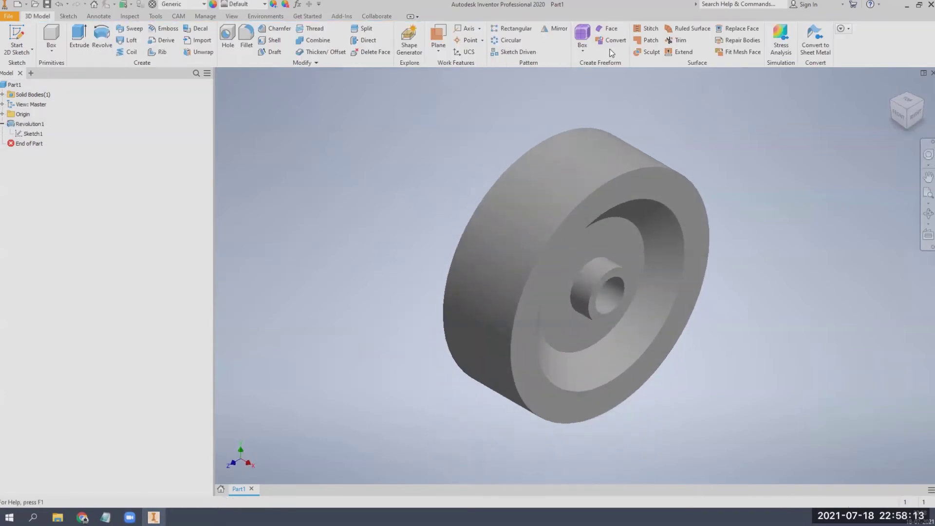
- Trim the outer edge segment across the small rectangle in the wheel's profile sketch and finish it to cut a groove around the rim
{"action": "double_click", "coordinate": [33, 133]}
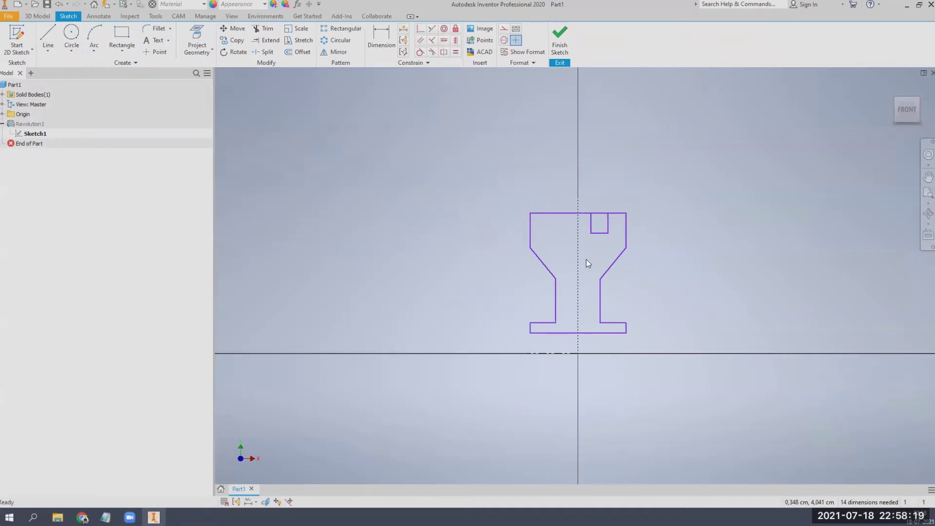
{"action": "scroll", "coordinate": [629, 228], "scroll_direction": "down", "scroll_amount": 5}
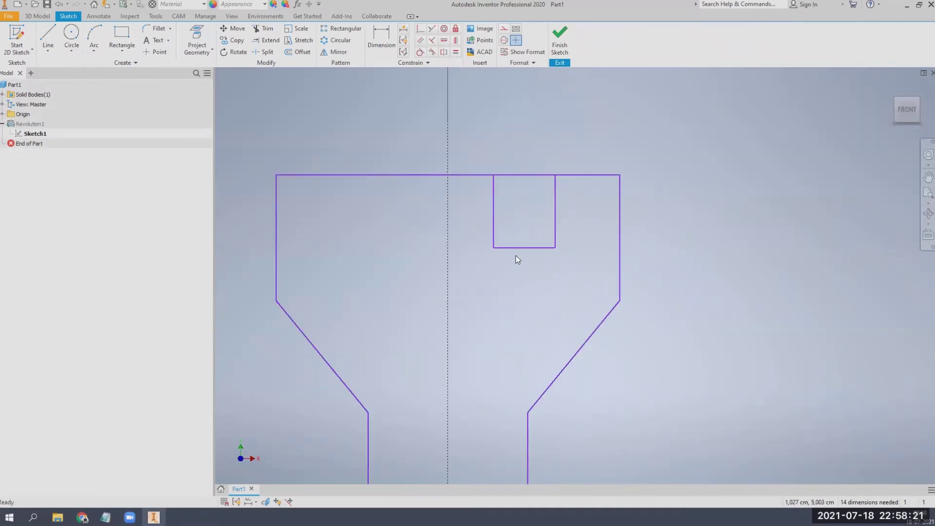
{"action": "scroll", "coordinate": [545, 191], "scroll_direction": "up", "scroll_amount": 3}
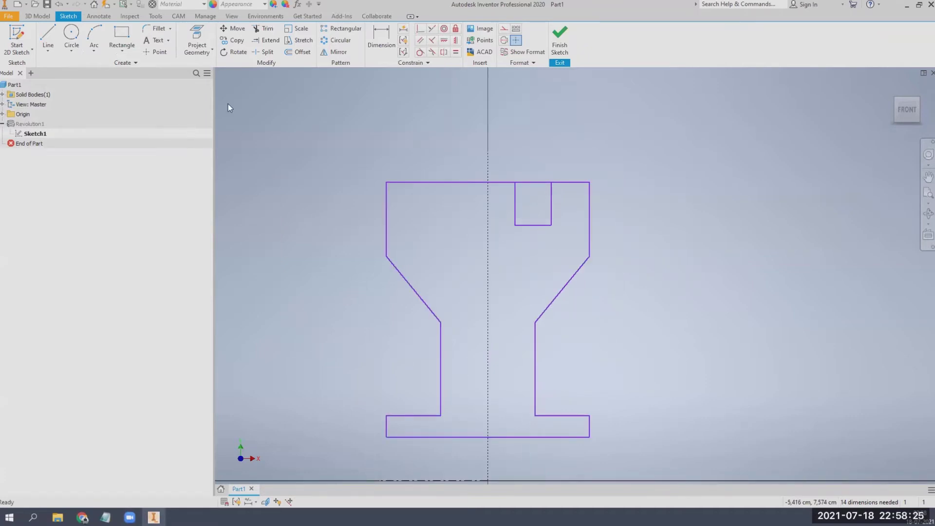
{"action": "left_click", "coordinate": [264, 29]}
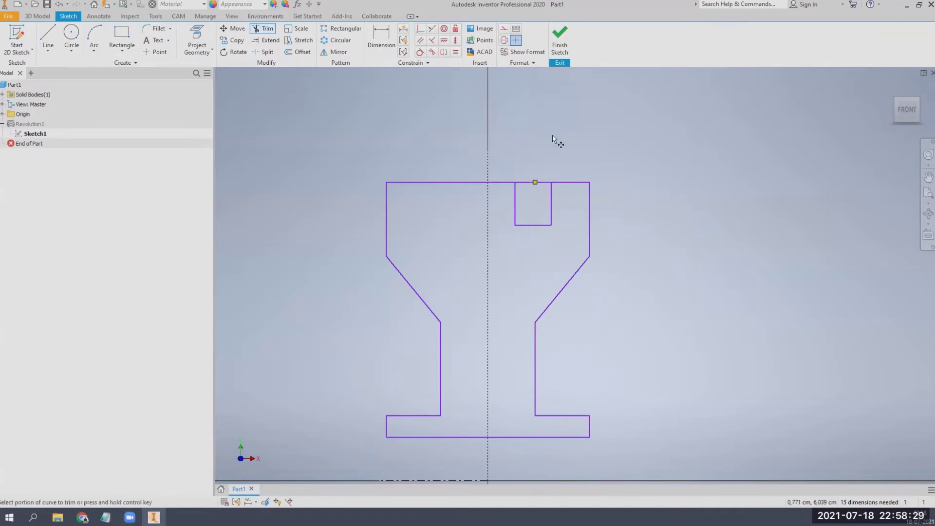
{"action": "left_click", "coordinate": [534, 183]}
{"action": "key", "text": "Escape"}
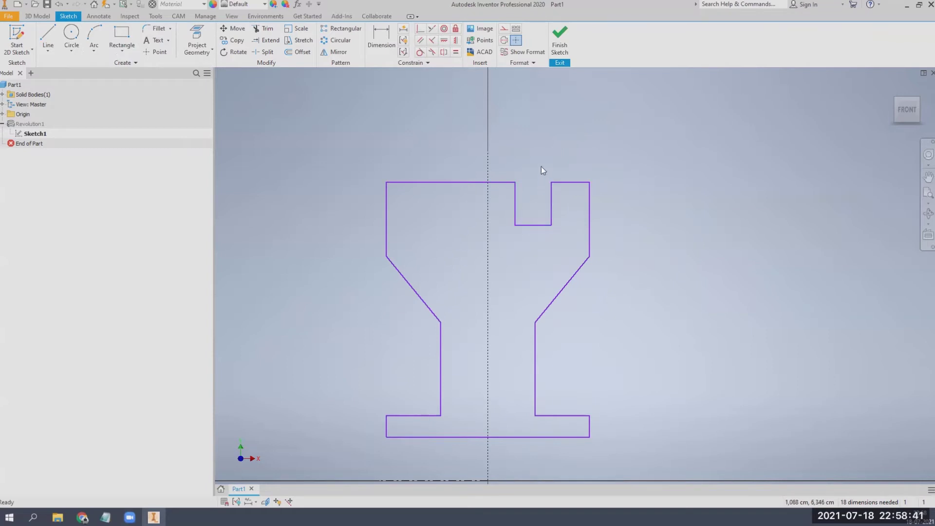
{"action": "left_click", "coordinate": [562, 37]}
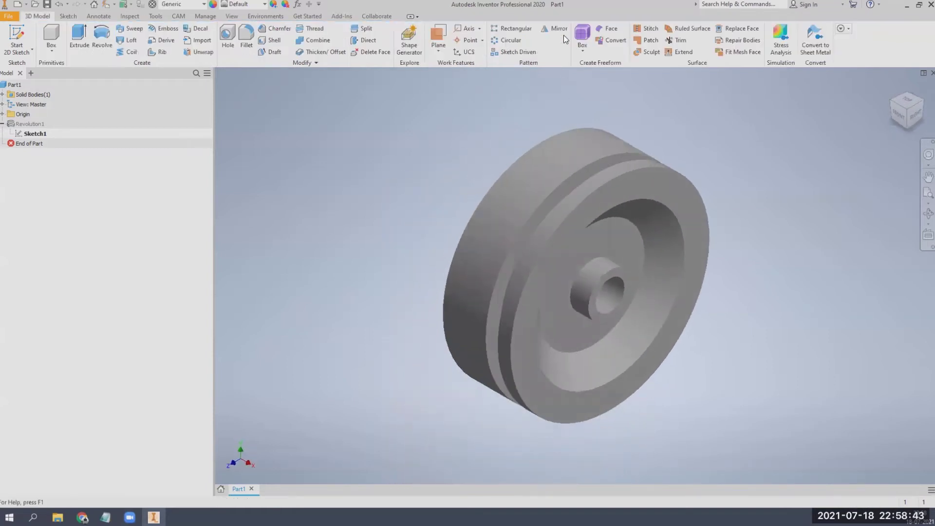
{"action": "left_click", "coordinate": [896, 113]}
{"action": "left_click", "coordinate": [891, 87]}
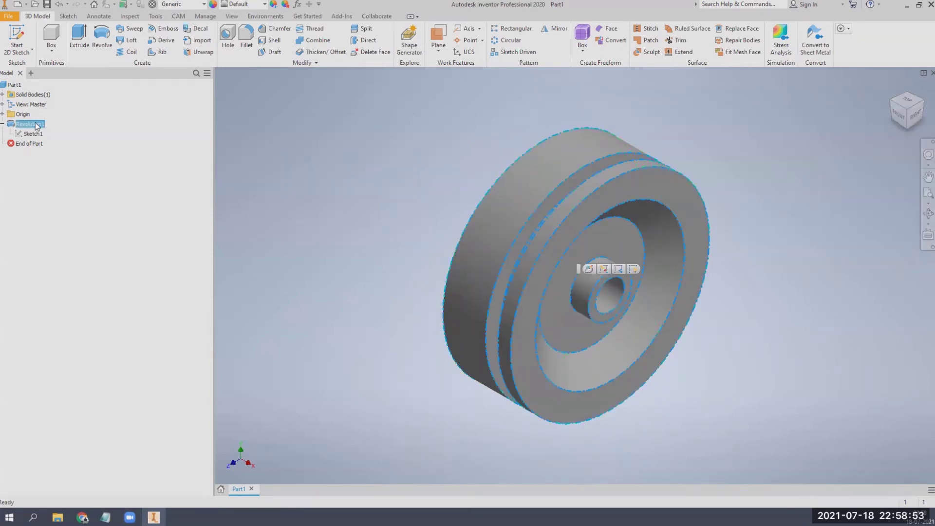
{"action": "left_click", "coordinate": [46, 5]}
{"action": "key", "text": "Escape"}
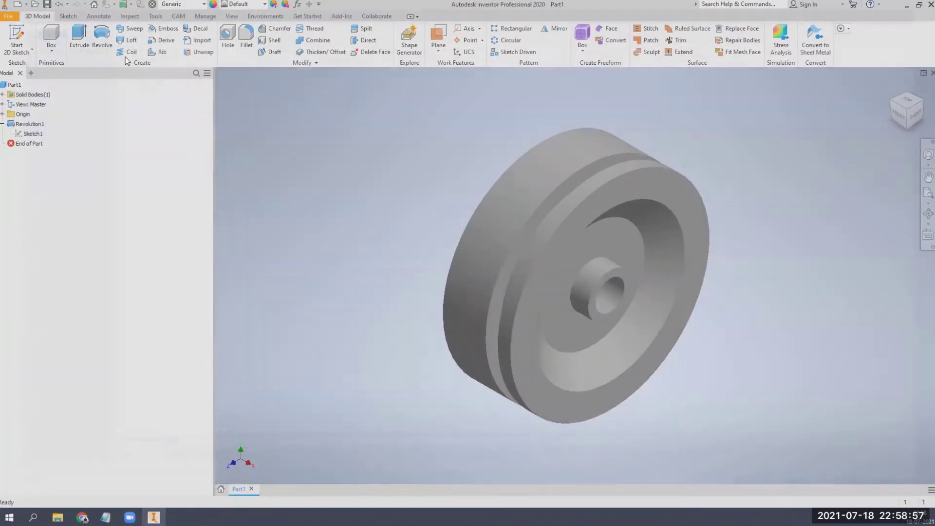
- Create a new part from the Standard (mm).ipt template and sketch a circle centred on the origin on the YZ plane
{"action": "key", "text": "ctrl+n"}
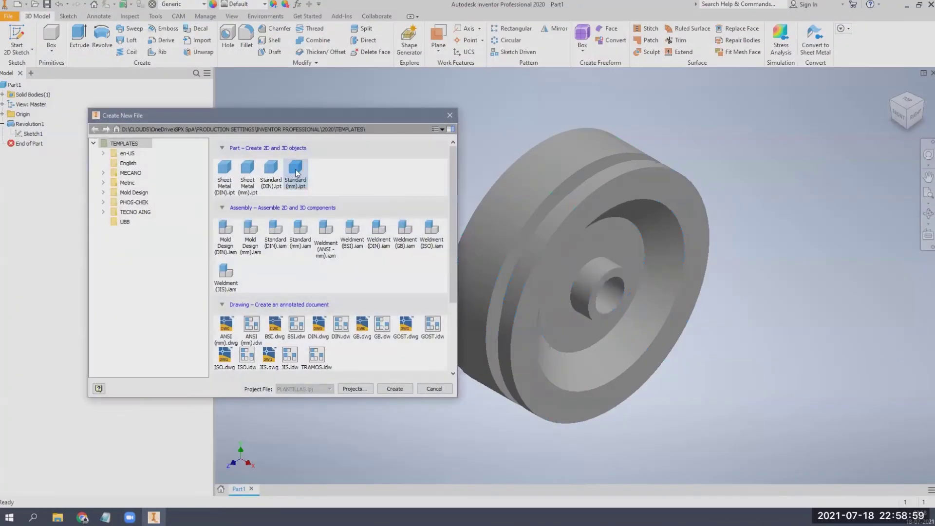
{"action": "left_click", "coordinate": [398, 387]}
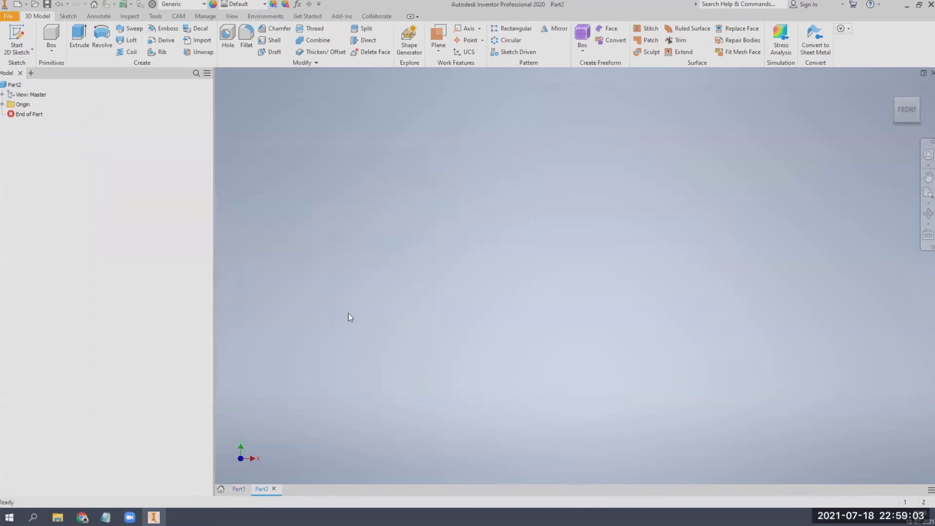
{"action": "left_click", "coordinate": [17, 35]}
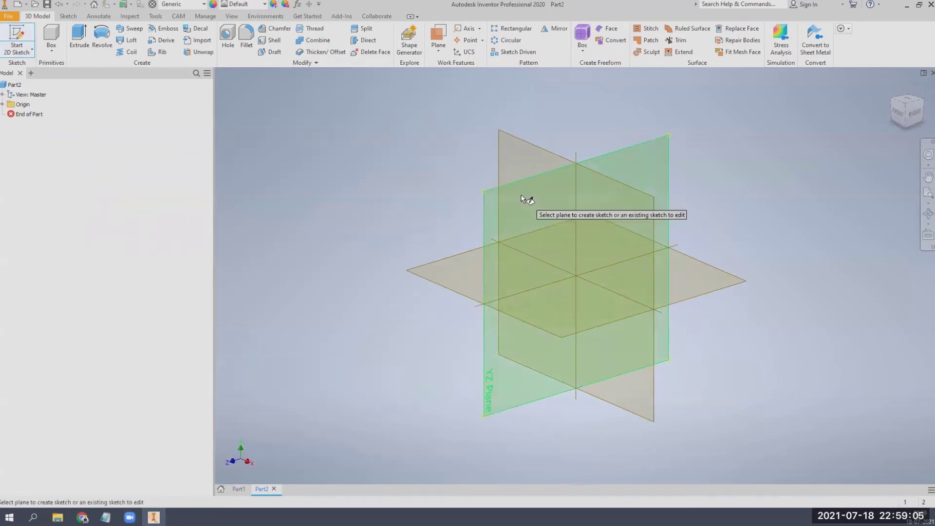
{"action": "left_click", "coordinate": [525, 198]}
{"action": "left_click", "coordinate": [68, 37]}
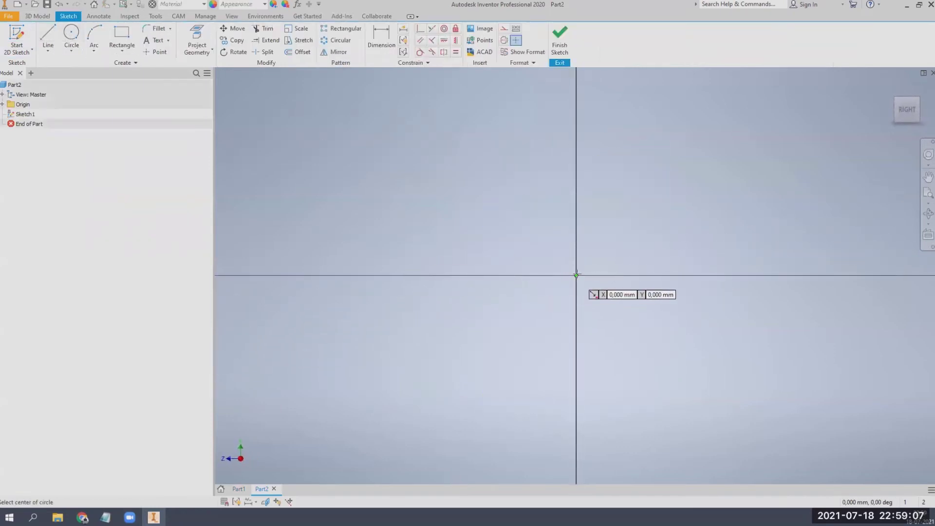
{"action": "left_click", "coordinate": [576, 275]}
{"action": "left_click", "coordinate": [855, 167]}
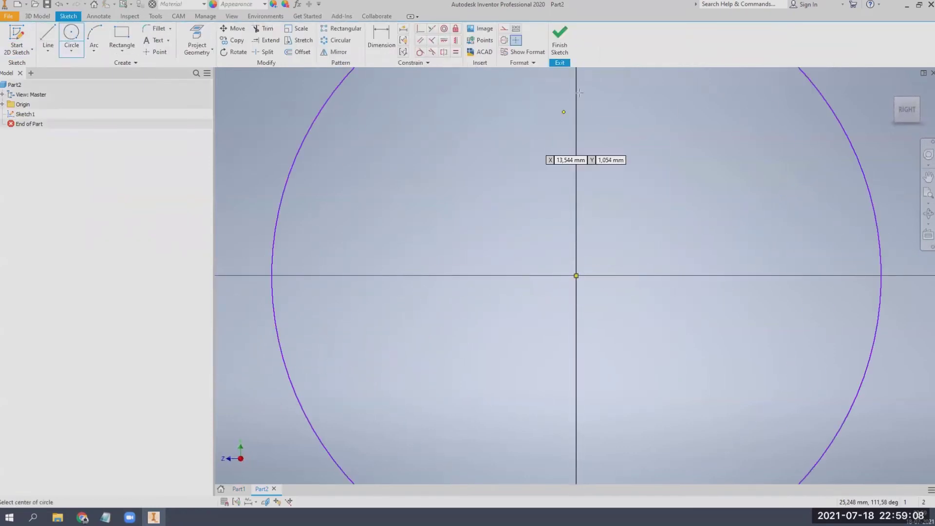
{"action": "left_click", "coordinate": [562, 36]}
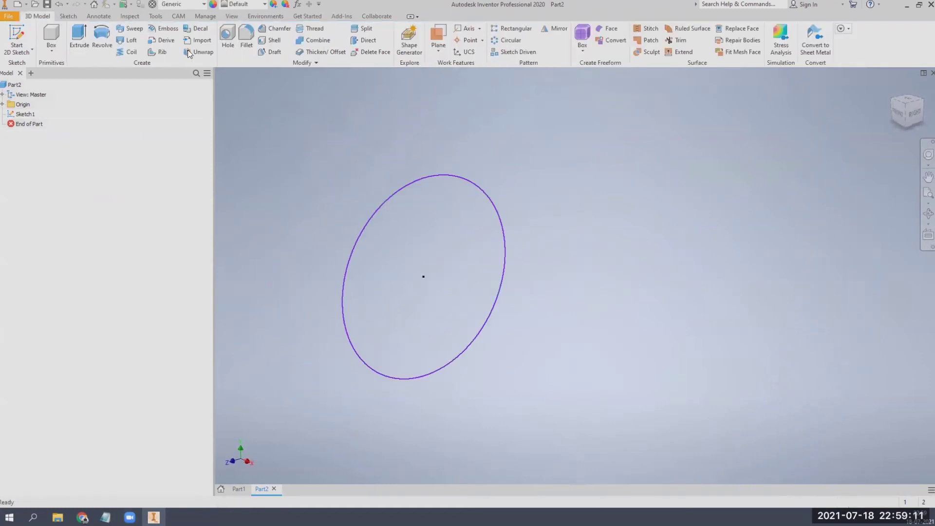
- Extrude the circle 20 mm into a solid cylinder
{"action": "left_click", "coordinate": [80, 36]}
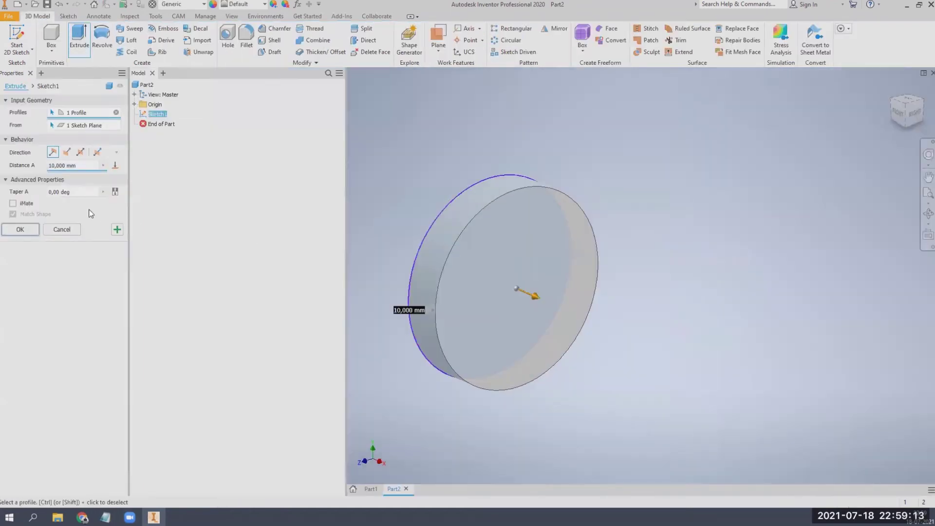
{"action": "left_click", "coordinate": [86, 167]}
{"action": "type", "text": "20"}
{"action": "left_click", "coordinate": [20, 229]}
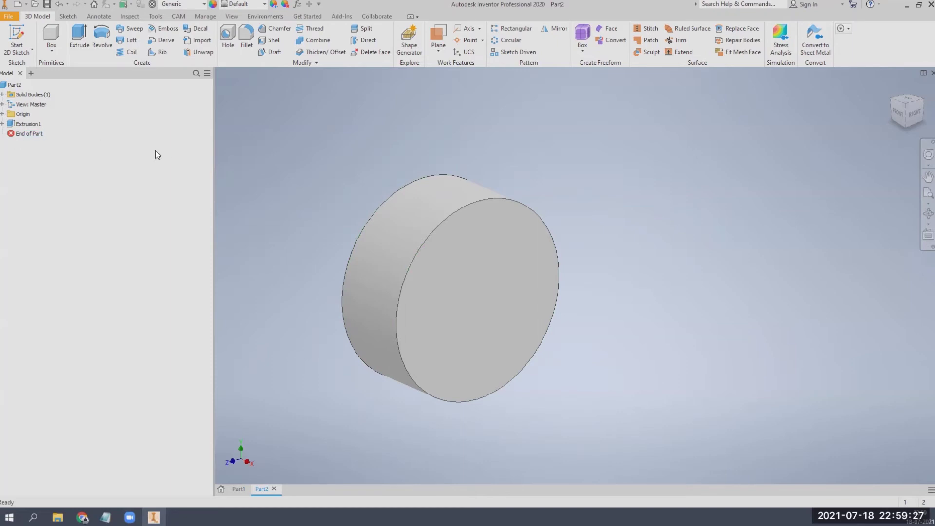
- List the part's origin features and examine how the XZ plane passes through the cylinder from side and isometric views
{"action": "left_click", "coordinate": [23, 115]}
{"action": "left_click", "coordinate": [3, 113]}
{"action": "left_click", "coordinate": [129, 139]}
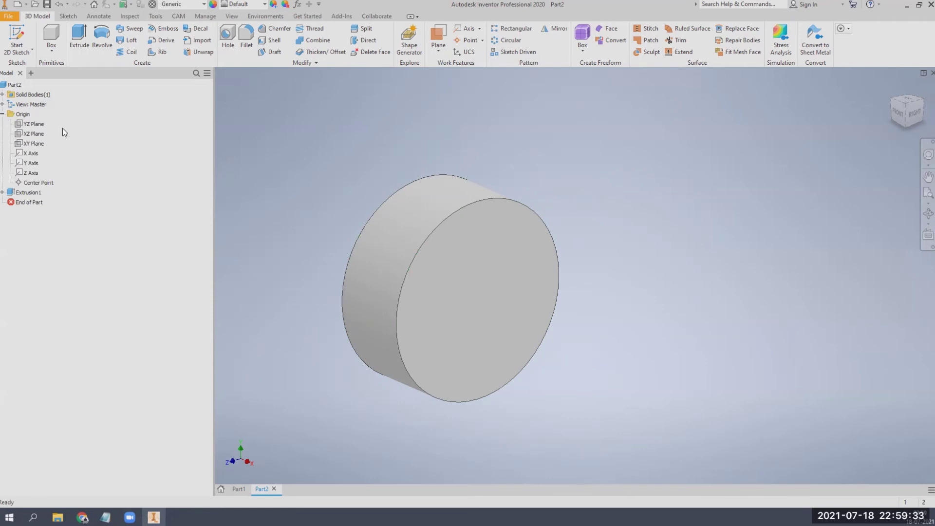
{"action": "left_click", "coordinate": [33, 134]}
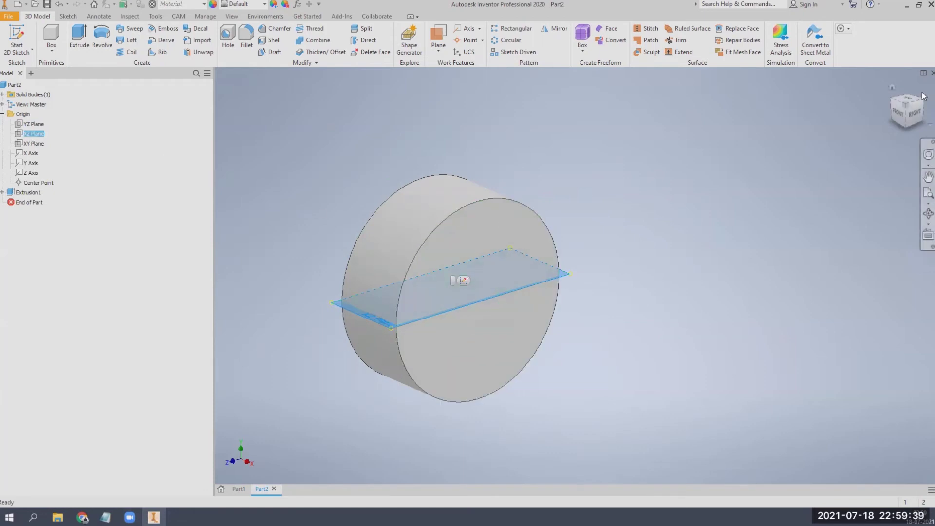
{"action": "left_click", "coordinate": [904, 108]}
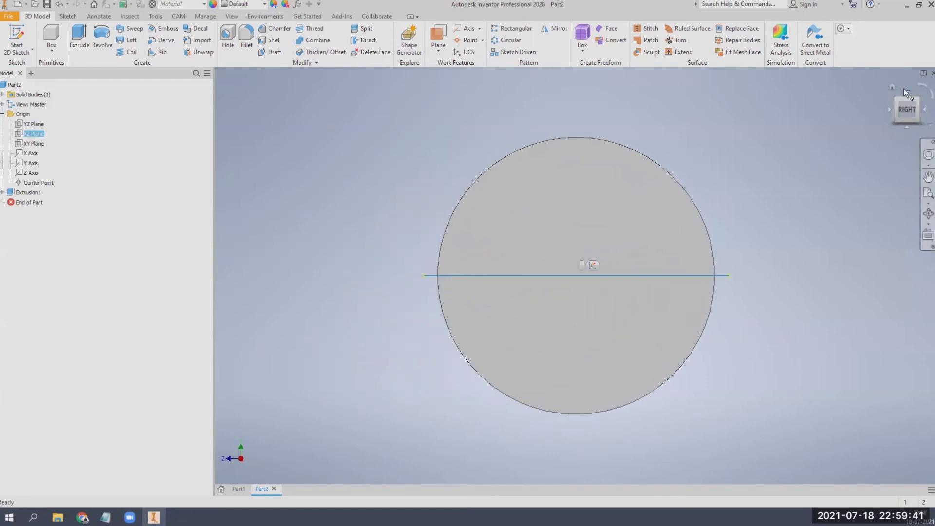
{"action": "left_click", "coordinate": [903, 88]}
{"action": "left_click", "coordinate": [889, 88]}
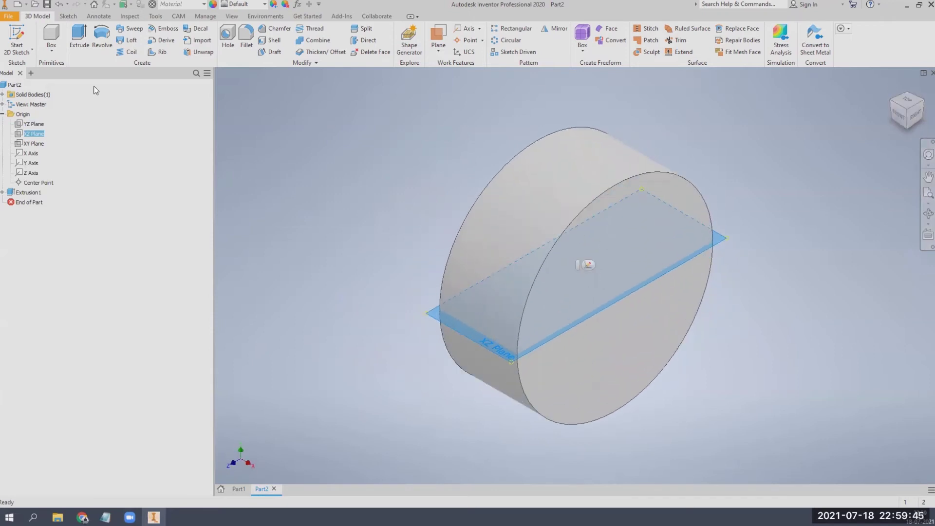
{"action": "left_click", "coordinate": [923, 99]}
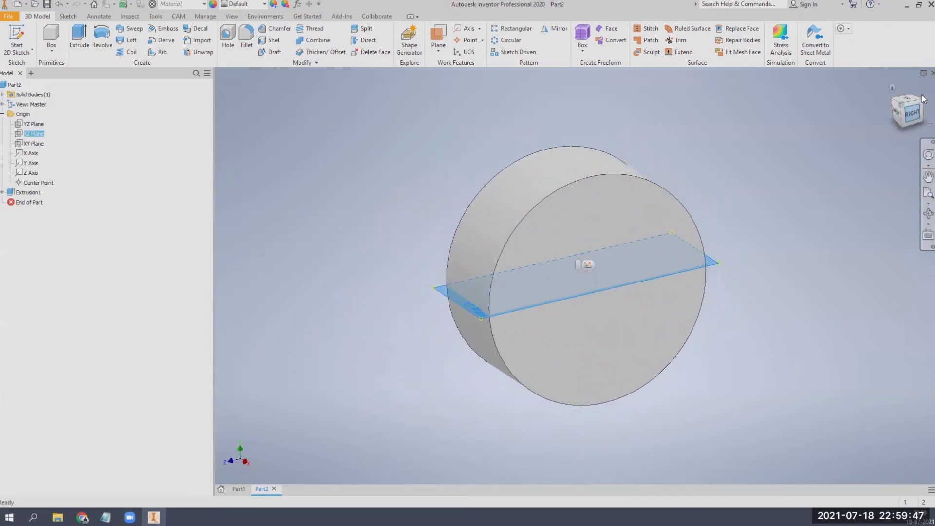
- Start a sketch on the XZ plane and slice the cylinder's display at the sketch plane
{"action": "left_click", "coordinate": [924, 89]}
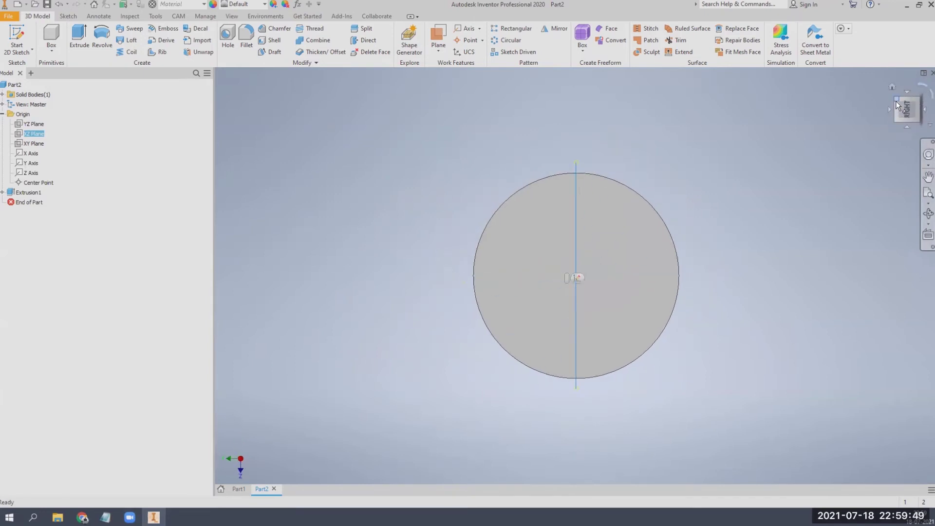
{"action": "left_click", "coordinate": [895, 100]}
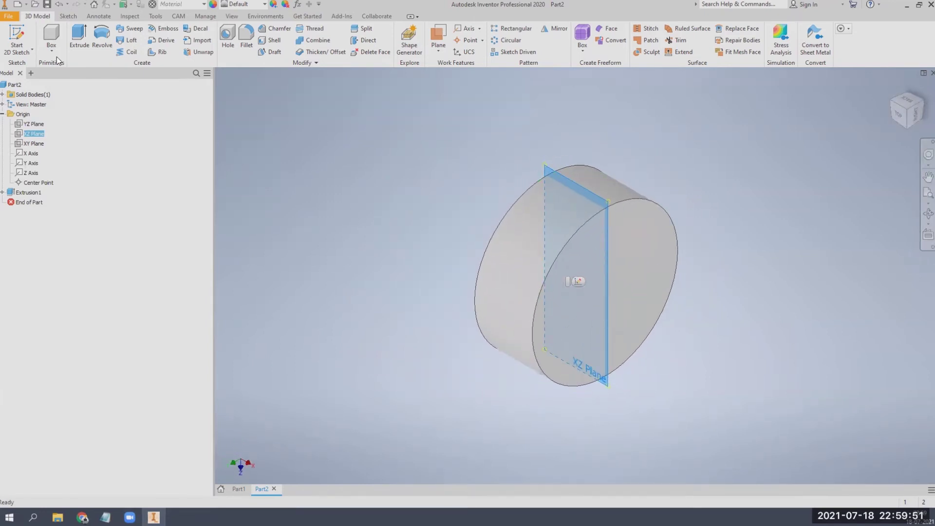
{"action": "left_click", "coordinate": [17, 34]}
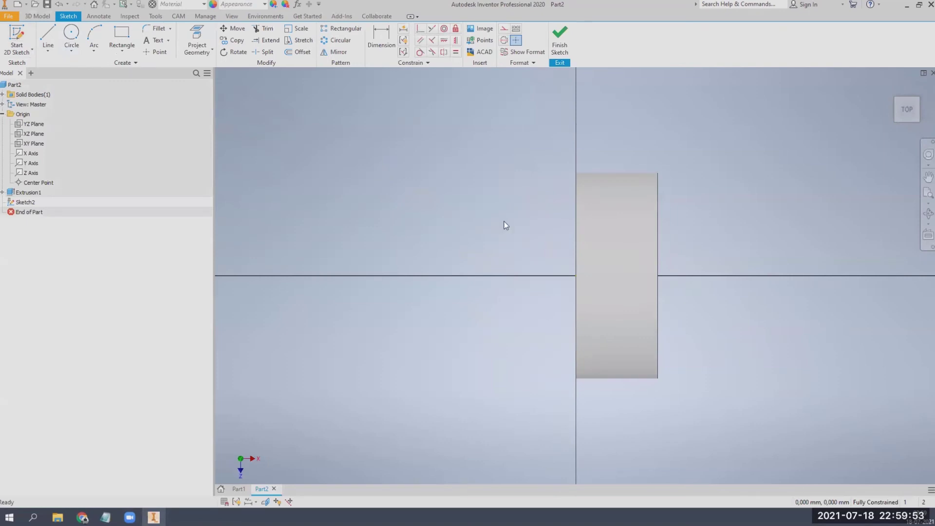
{"action": "scroll", "coordinate": [594, 229], "scroll_direction": "down", "scroll_amount": 3}
{"action": "scroll", "coordinate": [565, 217], "scroll_direction": "up", "scroll_amount": 7}
{"action": "scroll", "coordinate": [546, 191], "scroll_direction": "down", "scroll_amount": 2}
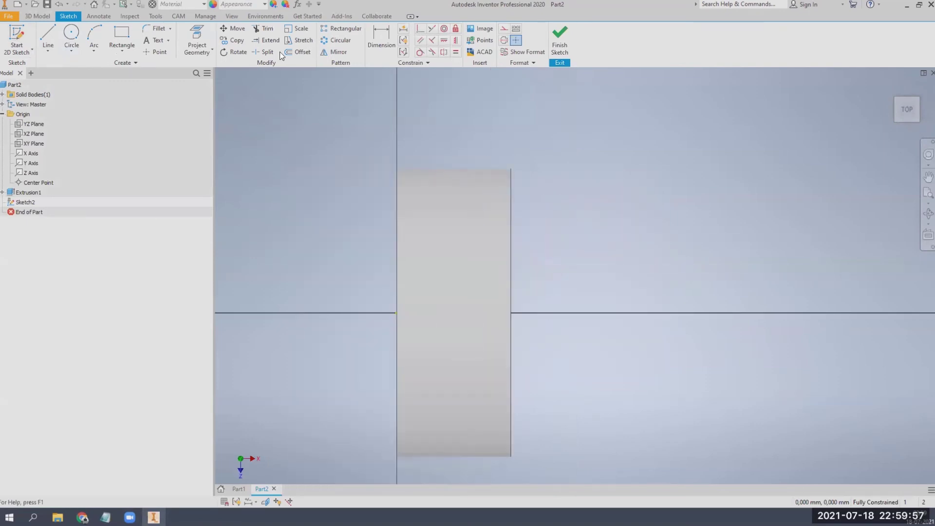
{"action": "left_click", "coordinate": [232, 17]}
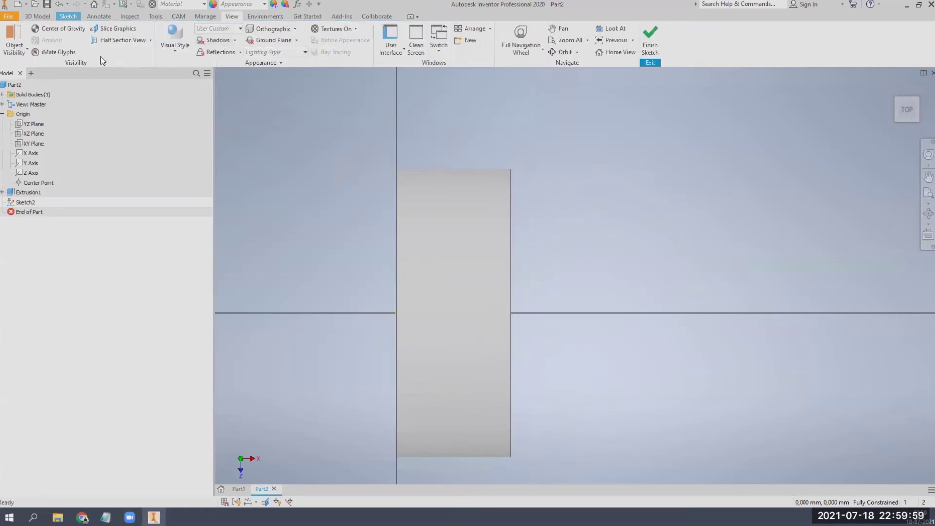
{"action": "left_click", "coordinate": [108, 30]}
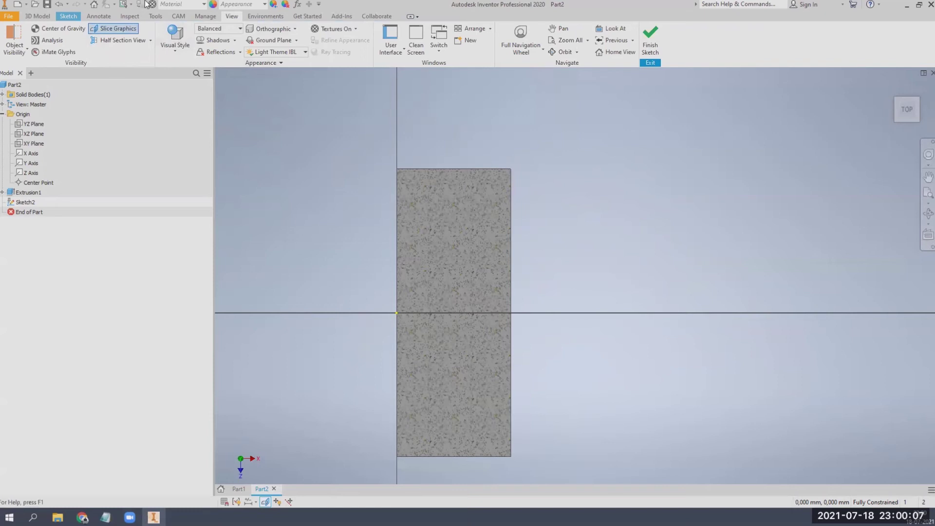
- Sketch a narrow upright rectangle extending inward from the cylinder's outer edge, near its YZ-plane end
{"action": "left_click", "coordinate": [68, 16]}
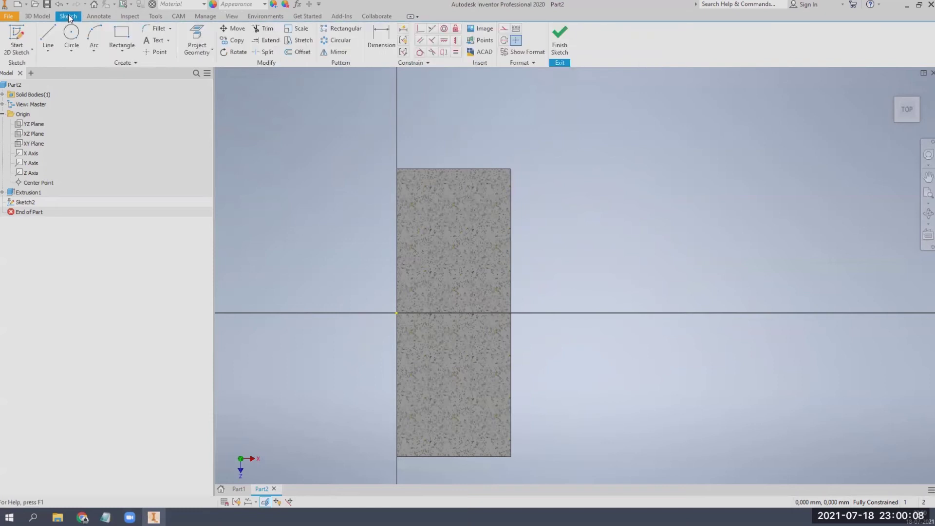
{"action": "left_click", "coordinate": [122, 34]}
{"action": "left_click", "coordinate": [417, 169]}
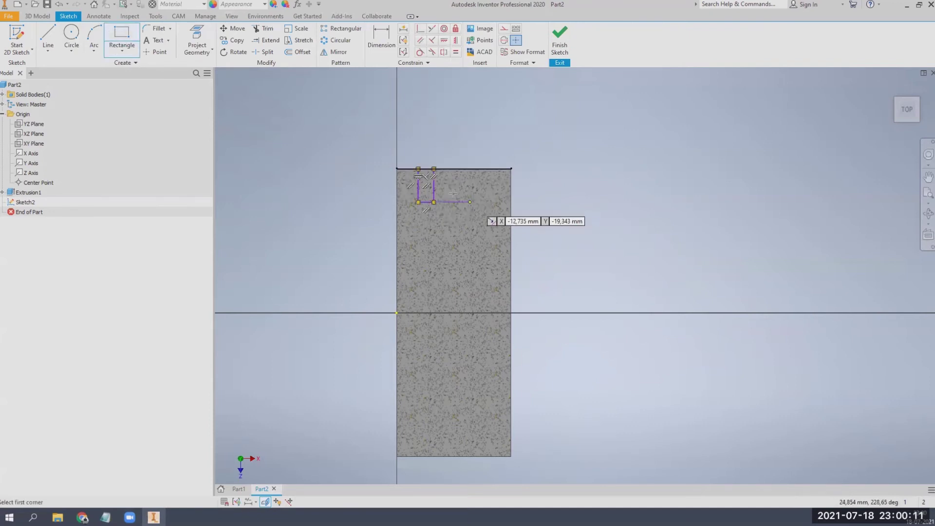
{"action": "scroll", "coordinate": [433, 175], "scroll_direction": "up", "scroll_amount": 5}
{"action": "left_click", "coordinate": [436, 290]}
{"action": "key", "text": "Escape"}
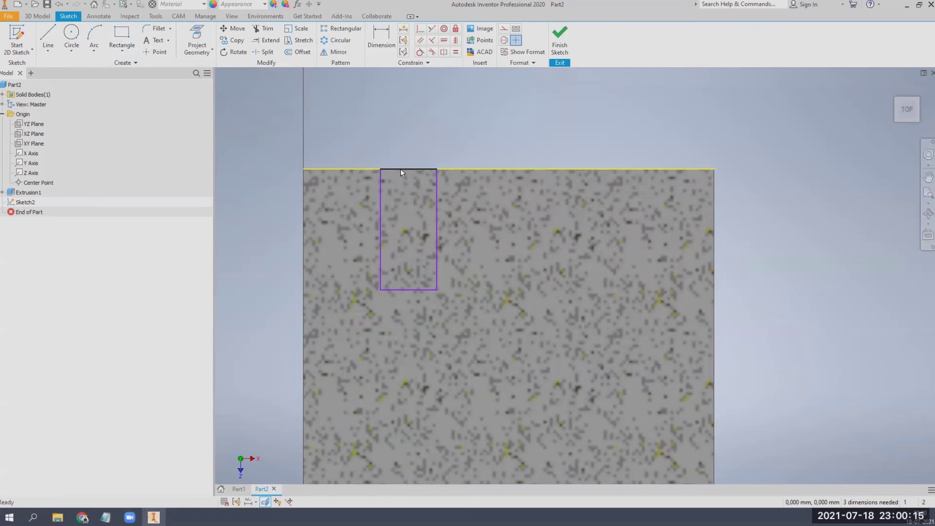
- Sketch a circle centred on the cylinder's outer edge, near the end face opposite the rectangle
{"action": "left_click", "coordinate": [71, 35]}
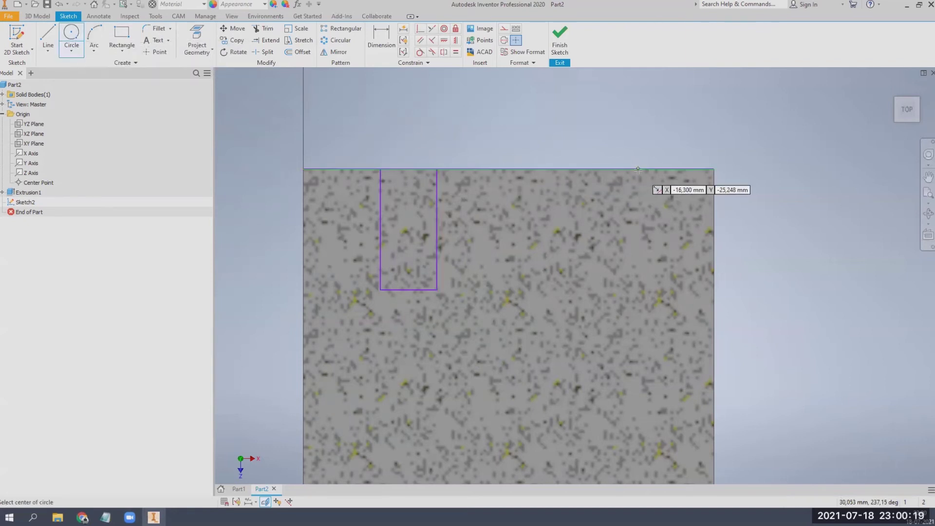
{"action": "left_click", "coordinate": [638, 168]}
{"action": "left_click", "coordinate": [613, 112]}
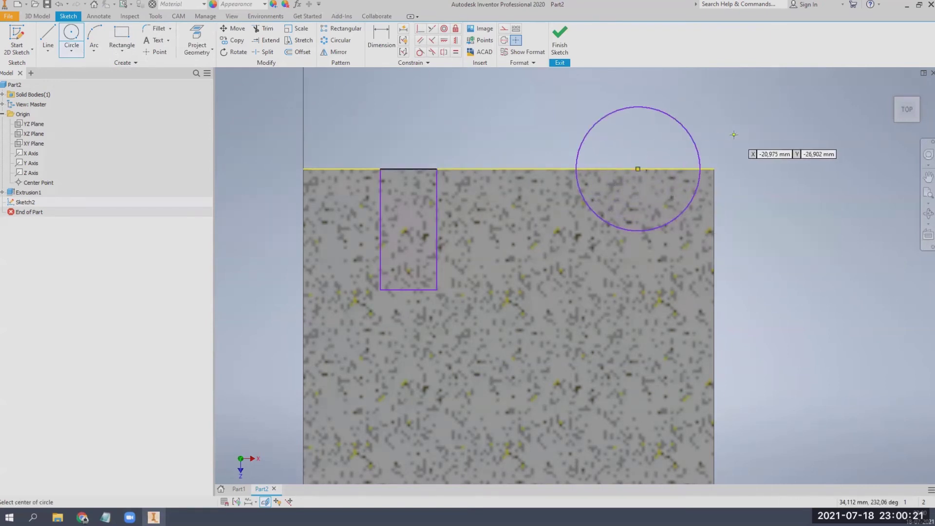
{"action": "key", "text": "Escape"}
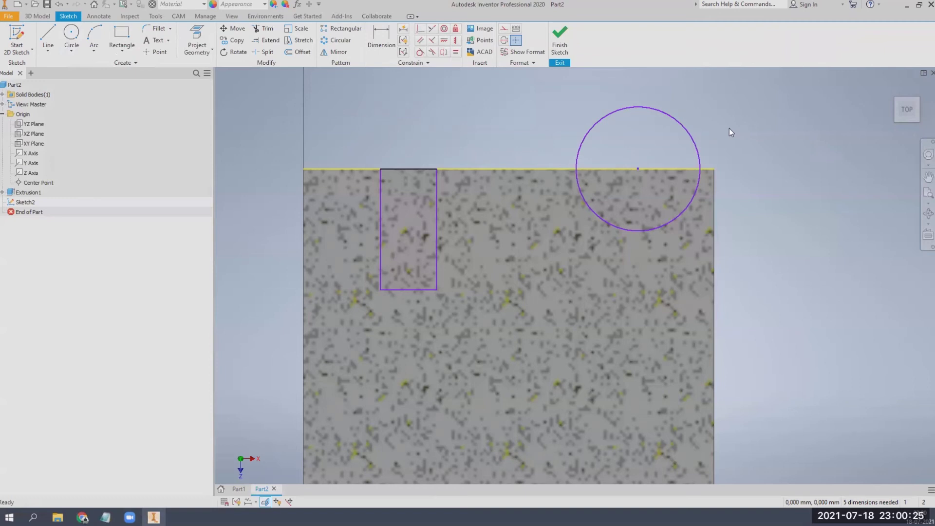
- Finish the sketch and revolve-cut the rectangle and the circle's outer half a full 360° around the X axis
{"action": "left_click", "coordinate": [918, 101]}
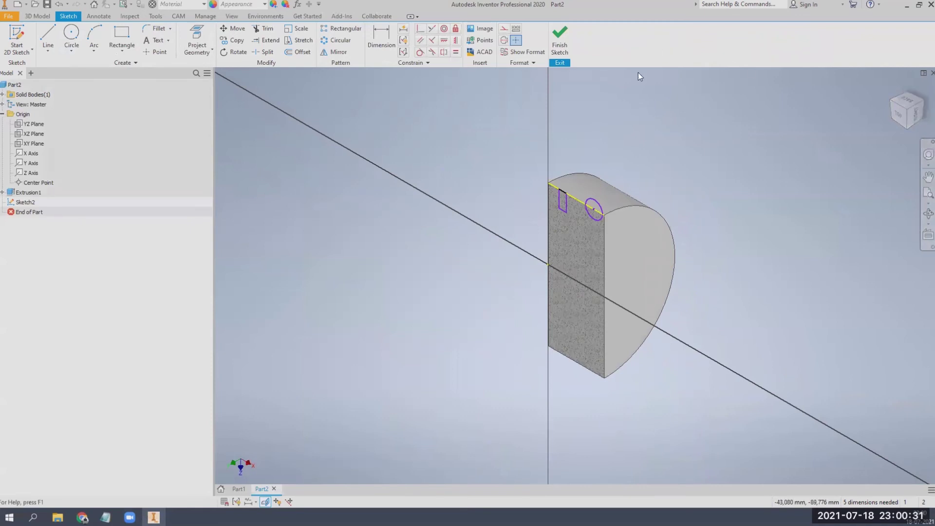
{"action": "left_click", "coordinate": [564, 43]}
{"action": "scroll", "coordinate": [551, 140], "scroll_direction": "up", "scroll_amount": 3}
{"action": "key", "text": "r"}
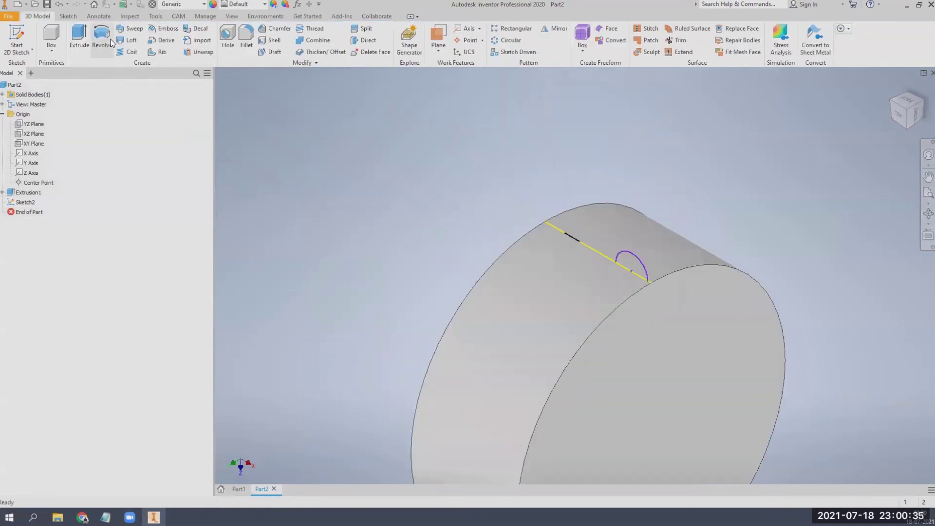
{"action": "scroll", "coordinate": [463, 182], "scroll_direction": "down", "scroll_amount": 2}
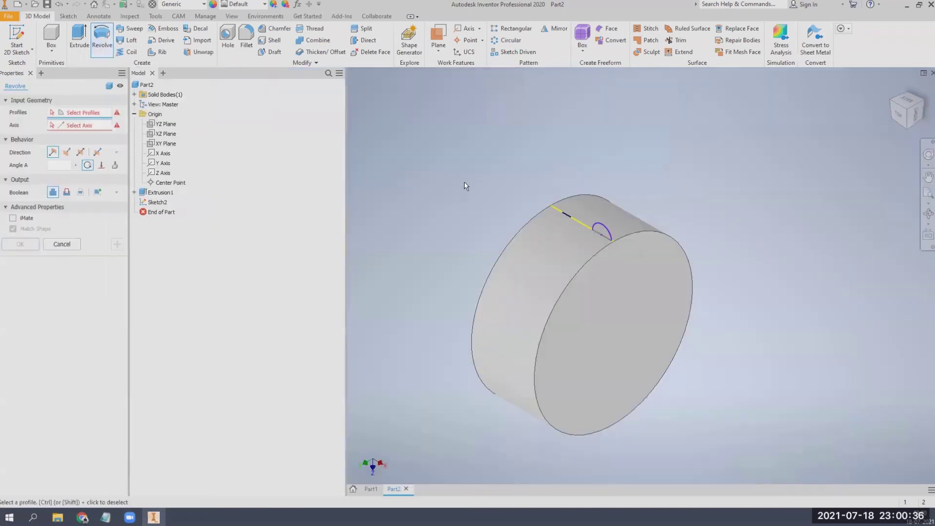
{"action": "left_click", "coordinate": [565, 221]}
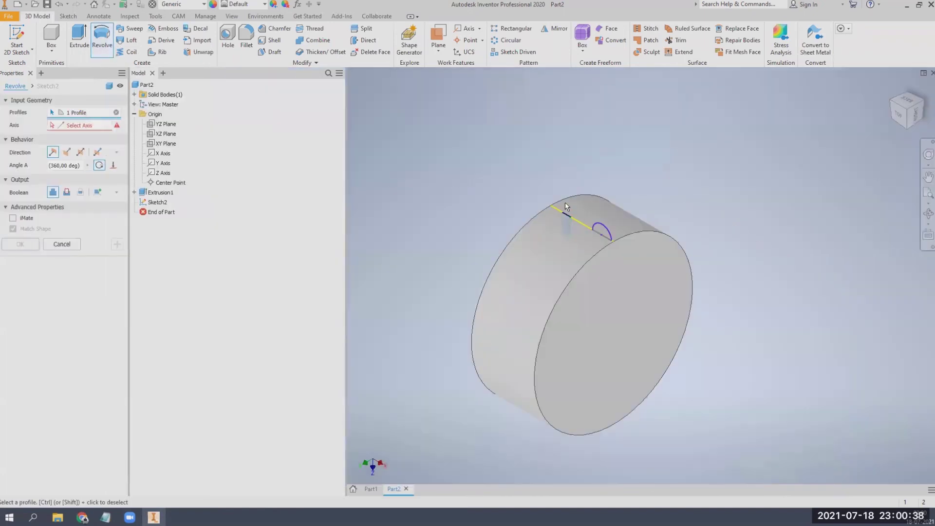
{"action": "left_click", "coordinate": [603, 235]}
{"action": "left_click", "coordinate": [67, 192]}
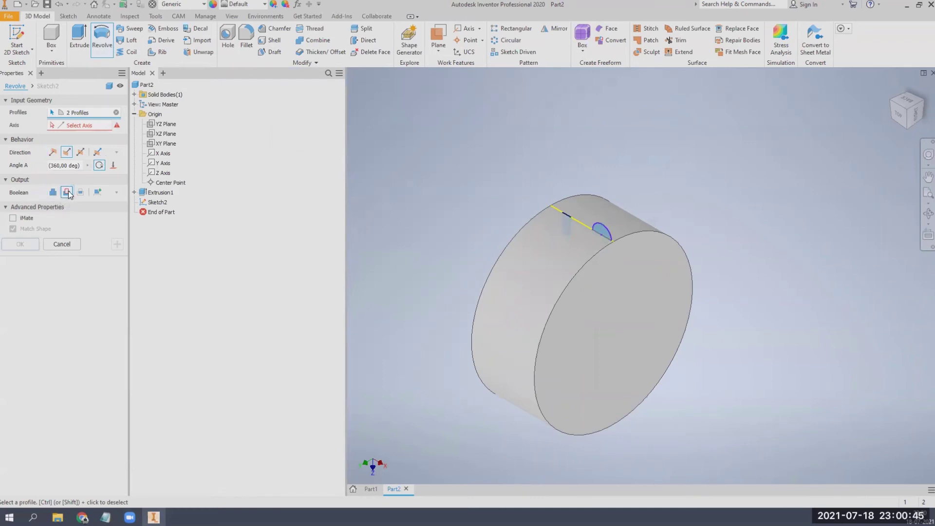
{"action": "left_click", "coordinate": [96, 127]}
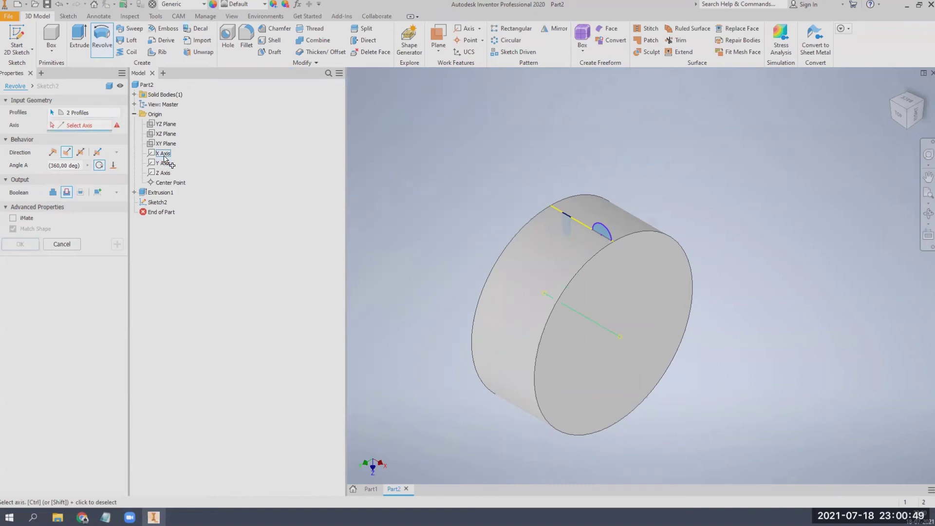
{"action": "left_click", "coordinate": [166, 156]}
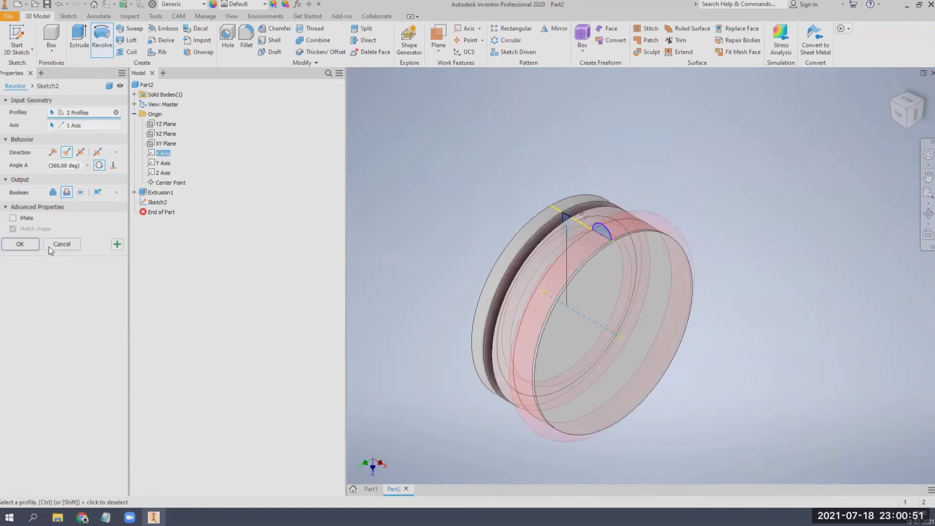
{"action": "left_click", "coordinate": [20, 243]}
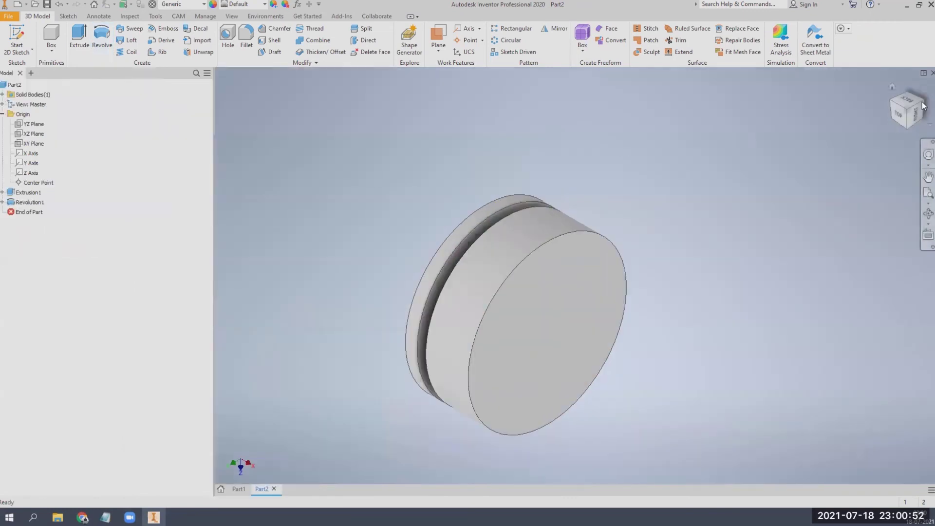
- Edit the revolved cut's sketch in a sliced view, reworking the edge line that crosses the circle so the circle also cuts a rounded groove
{"action": "left_click", "coordinate": [893, 115]}
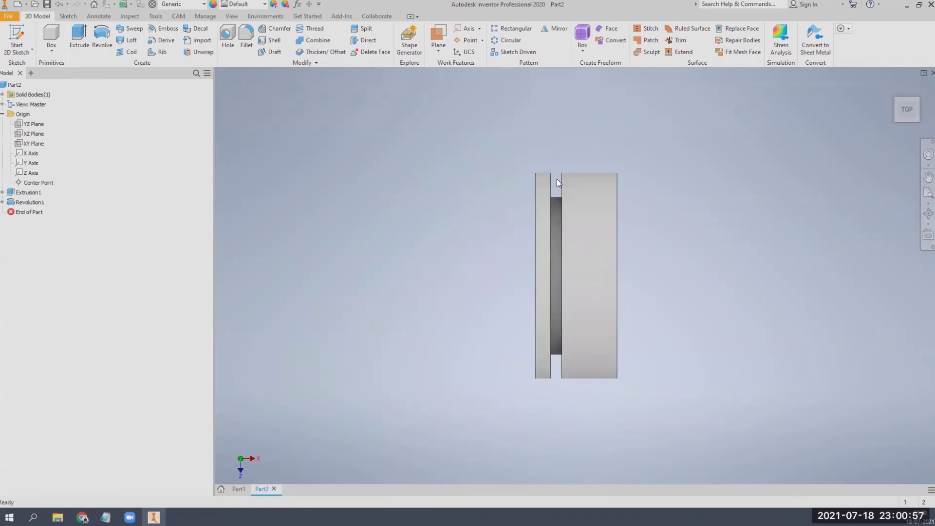
{"action": "left_click", "coordinate": [891, 87]}
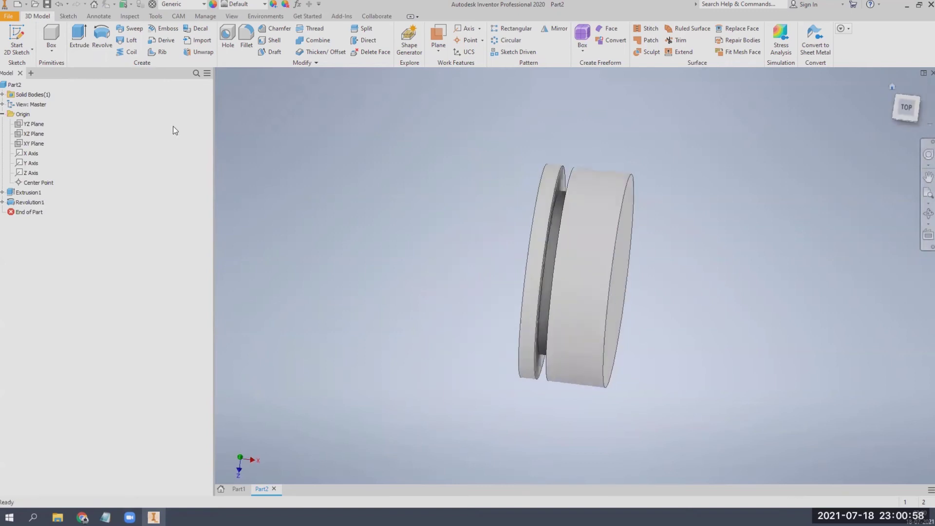
{"action": "left_click", "coordinate": [2, 203]}
{"action": "double_click", "coordinate": [30, 212]}
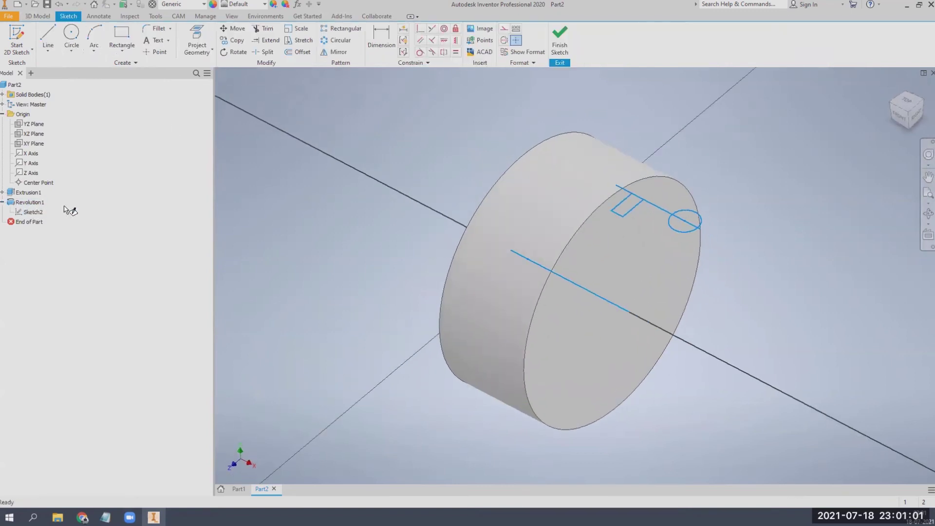
{"action": "scroll", "coordinate": [631, 226], "scroll_direction": "up", "scroll_amount": 3}
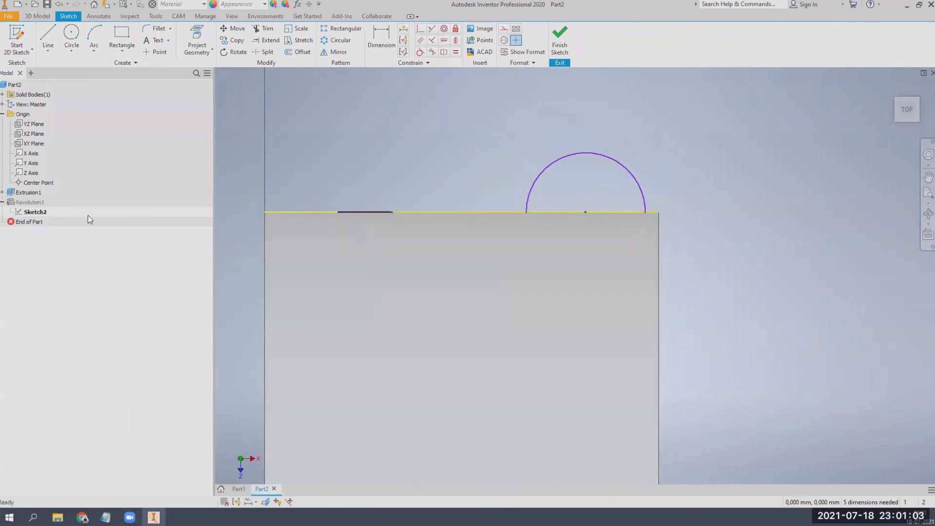
{"action": "left_click", "coordinate": [225, 16]}
{"action": "left_click", "coordinate": [107, 31]}
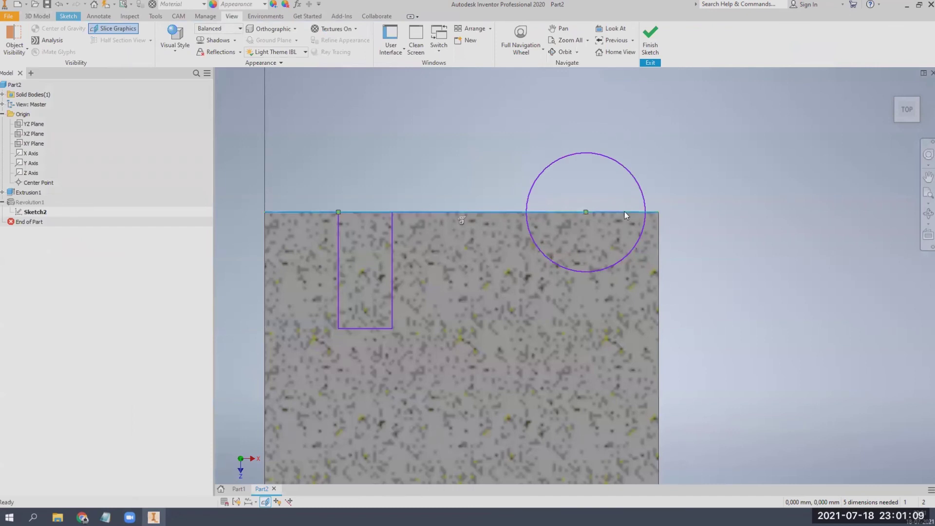
{"action": "left_click", "coordinate": [650, 39]}
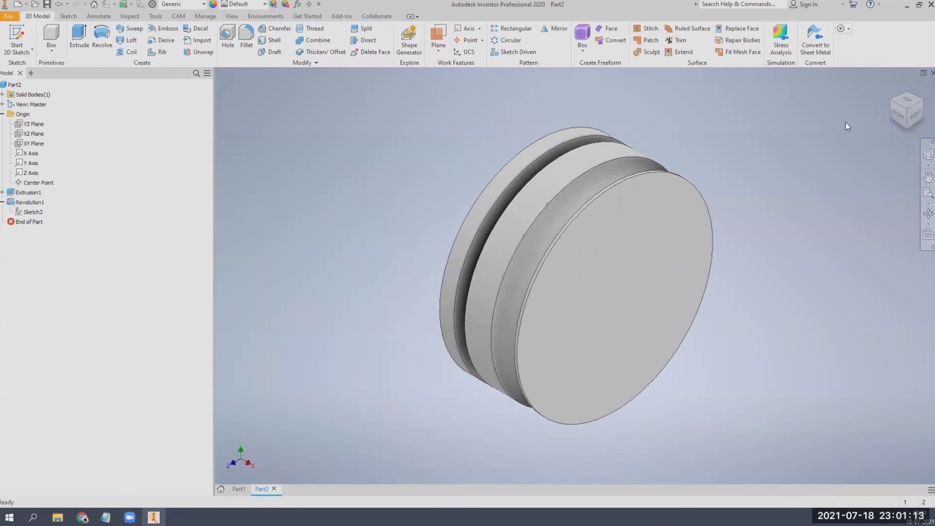
- Inspect the two grooves from the front and isometric views, and compare the part with the wheel in Part1
{"action": "left_click", "coordinate": [898, 116]}
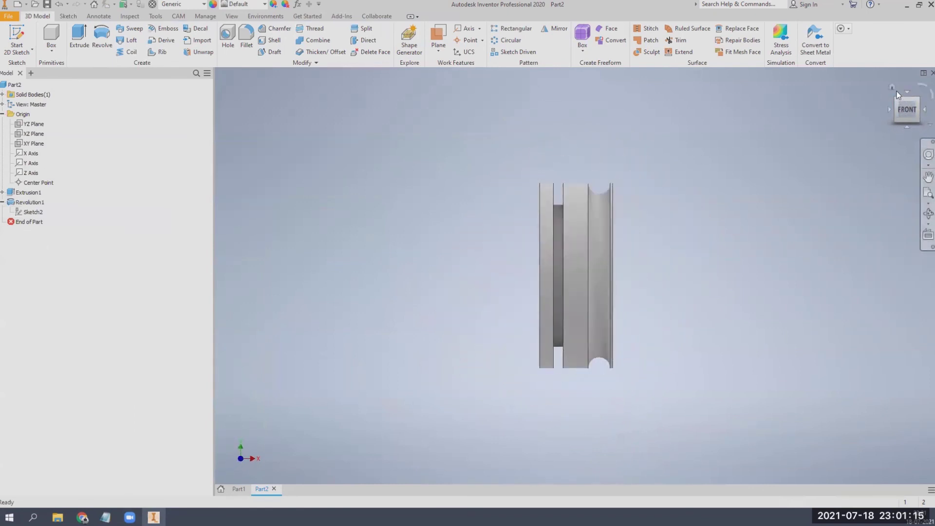
{"action": "left_click", "coordinate": [894, 89]}
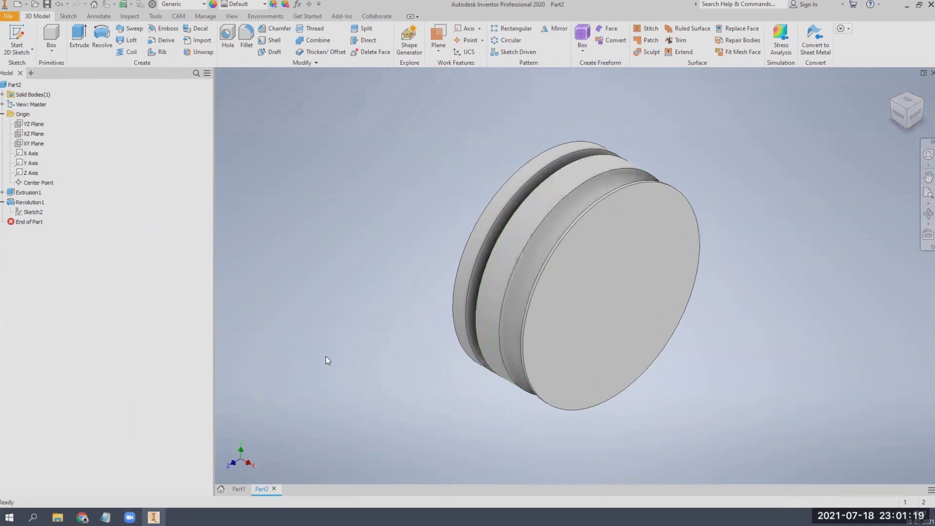
{"action": "left_click", "coordinate": [239, 489]}
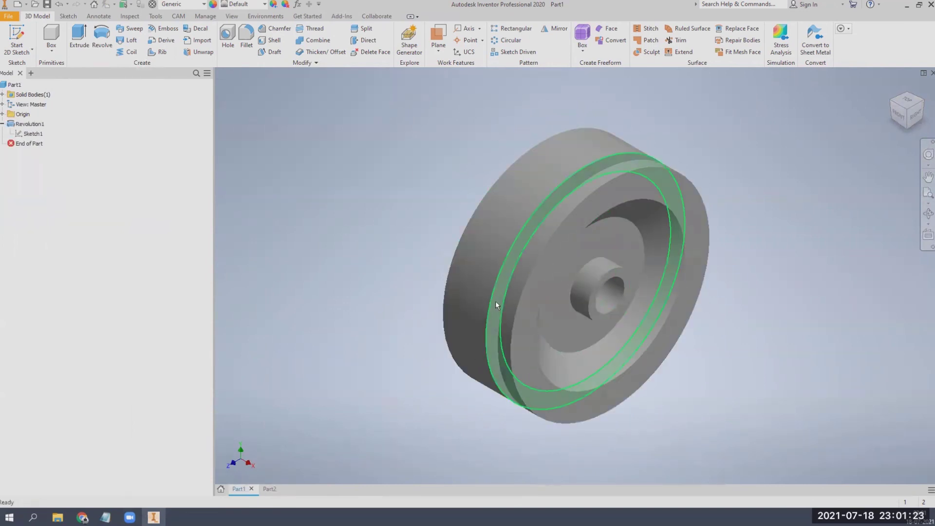
{"action": "left_click", "coordinate": [265, 488]}
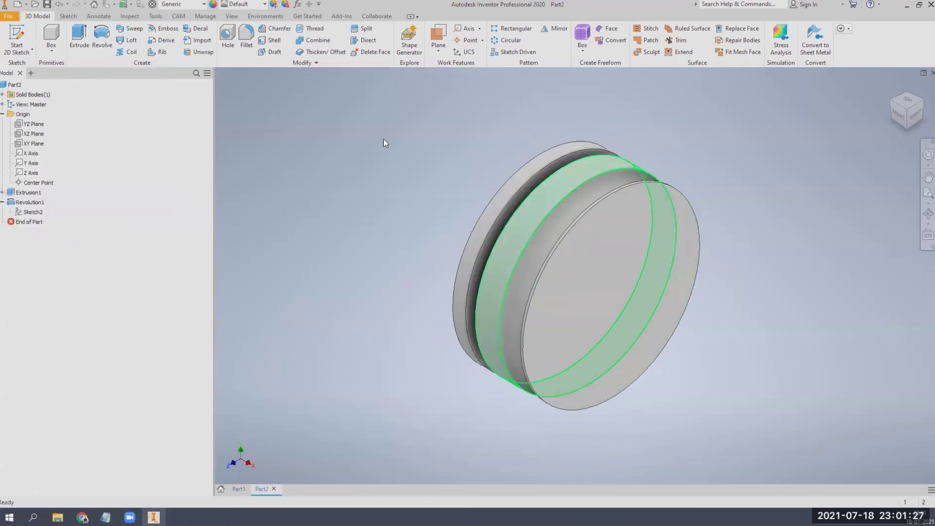
- Reveal the extrusion's base sketch and delete the revolved cut together with its sketch
{"action": "left_click", "coordinate": [2, 193]}
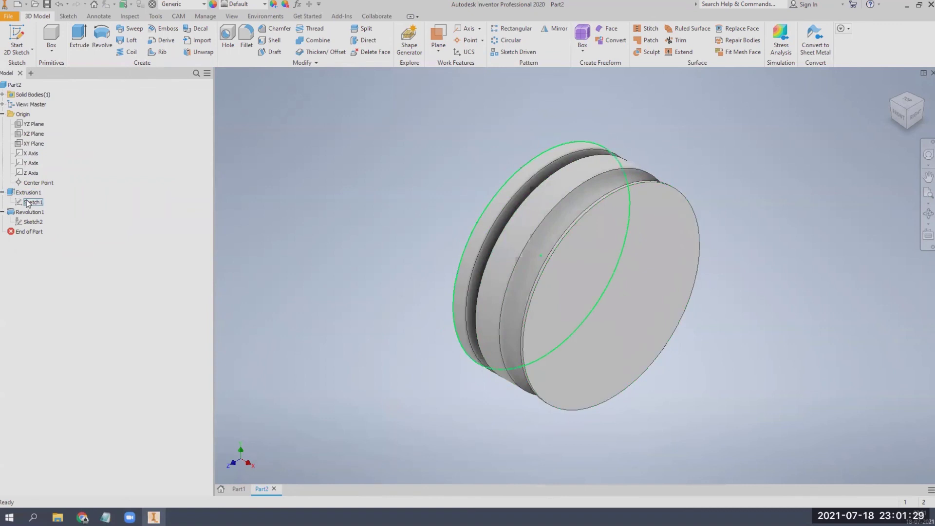
{"action": "left_click", "coordinate": [27, 202]}
{"action": "right_click", "coordinate": [26, 213]}
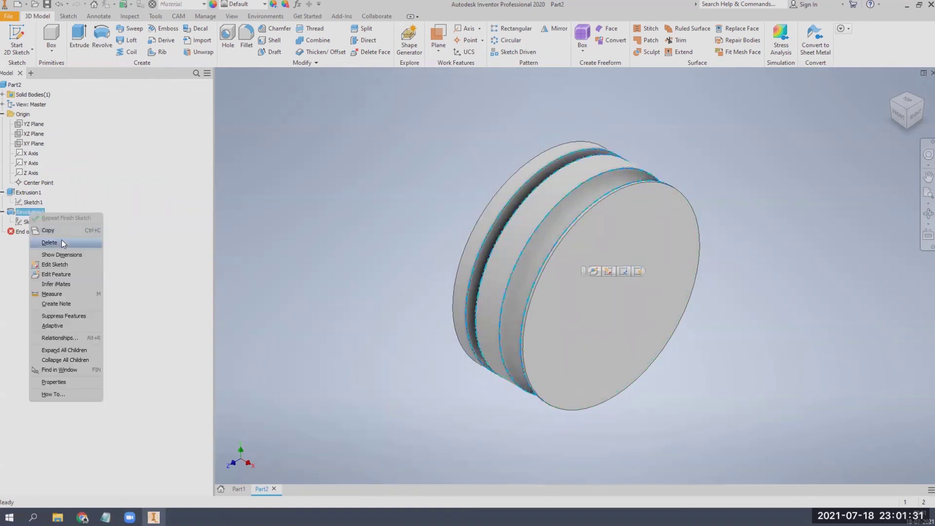
{"action": "left_click", "coordinate": [61, 239]}
{"action": "key", "text": "Return"}
- Replace the origin-centred circle in the extrusion's base sketch with a smaller circle away from the origin, and finish the sketch
{"action": "double_click", "coordinate": [33, 201]}
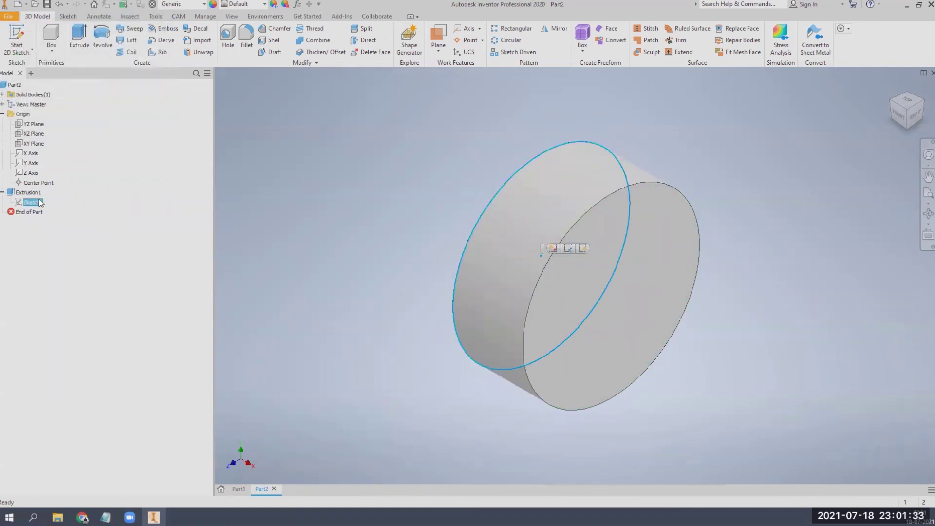
{"action": "scroll", "coordinate": [418, 310], "scroll_direction": "up", "scroll_amount": 3}
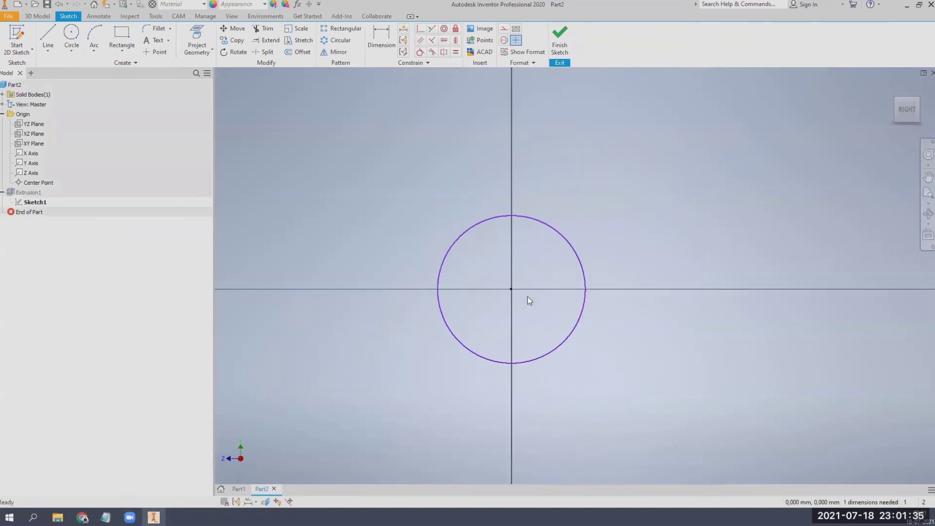
{"action": "left_click_drag", "start_coordinate": [657, 349], "coordinate": [360, 176]}
{"action": "key", "text": "Delete"}
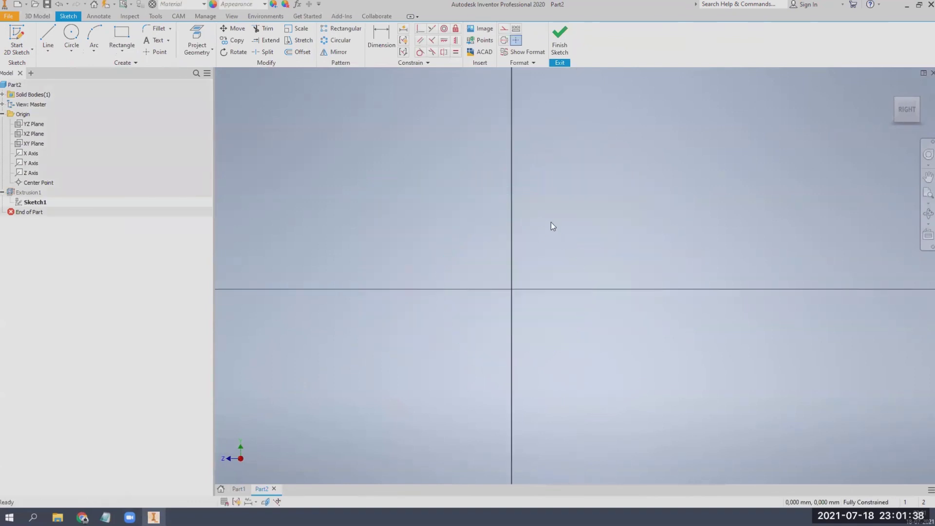
{"action": "left_click", "coordinate": [71, 36]}
{"action": "left_click", "coordinate": [575, 98]}
{"action": "left_click", "coordinate": [559, 39]}
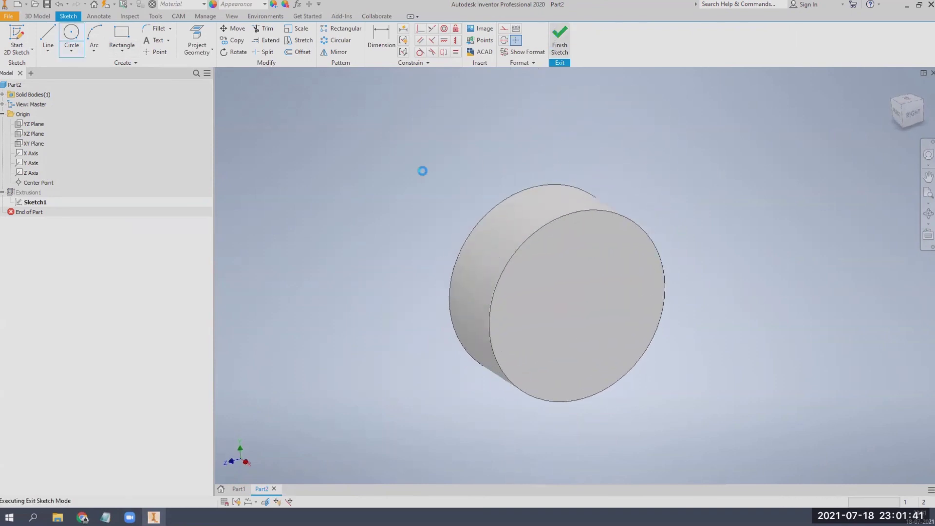
{"action": "left_click", "coordinate": [210, 89]}
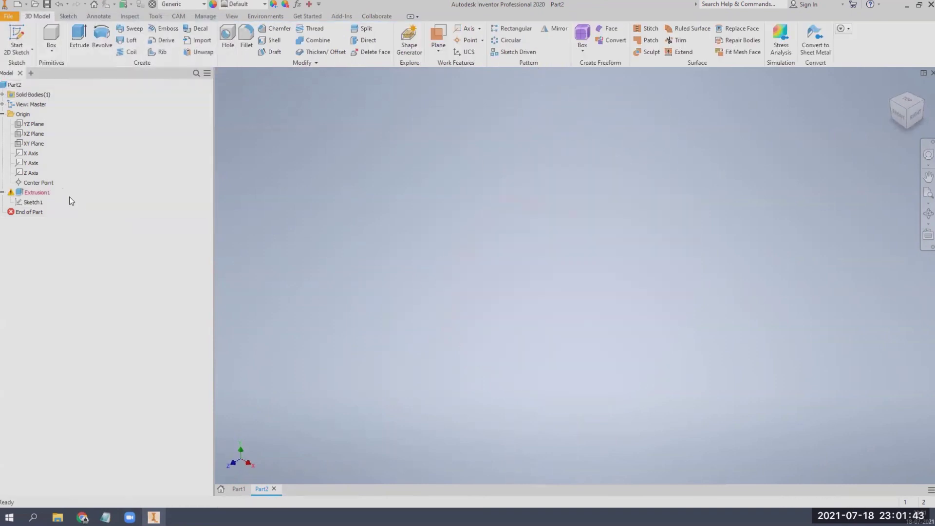
- Edit the broken extrusion and select the new circle as its profile to rebuild the cylinder
{"action": "double_click", "coordinate": [39, 193]}
{"action": "left_click", "coordinate": [618, 173]}
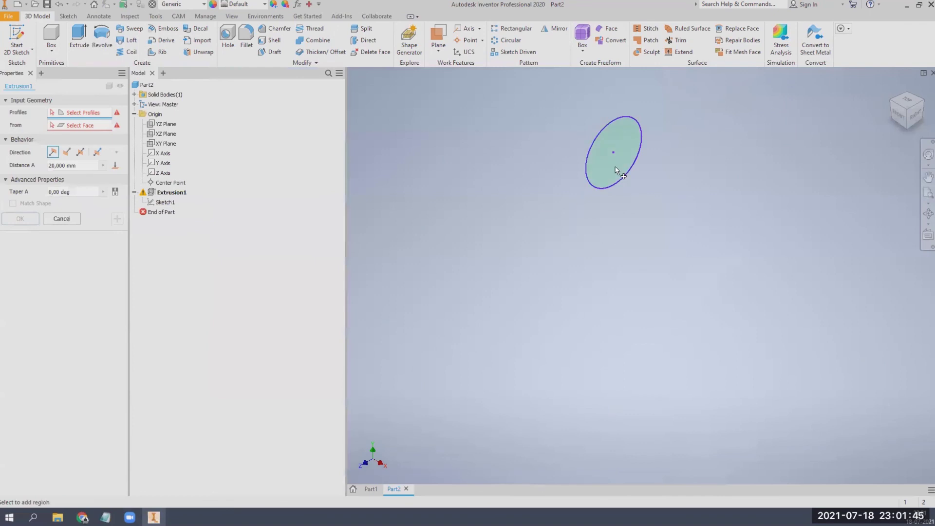
{"action": "left_click", "coordinate": [20, 219]}
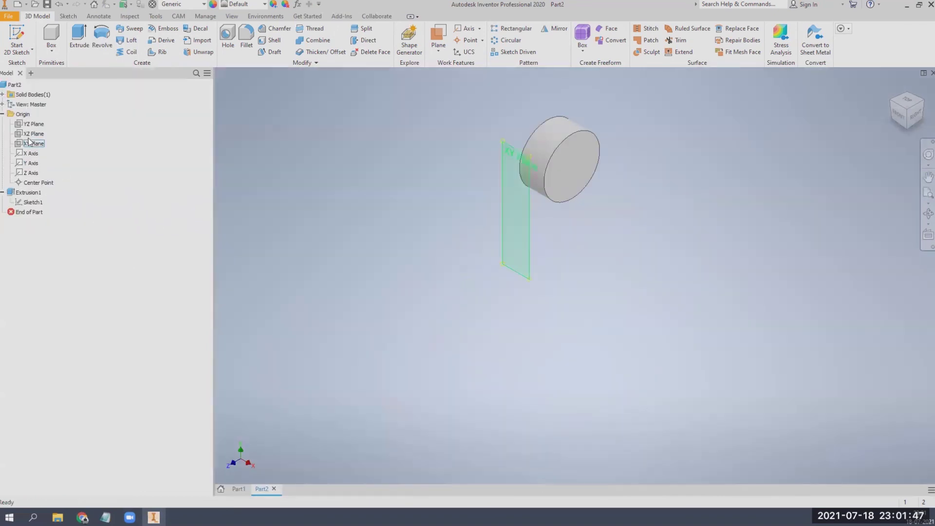